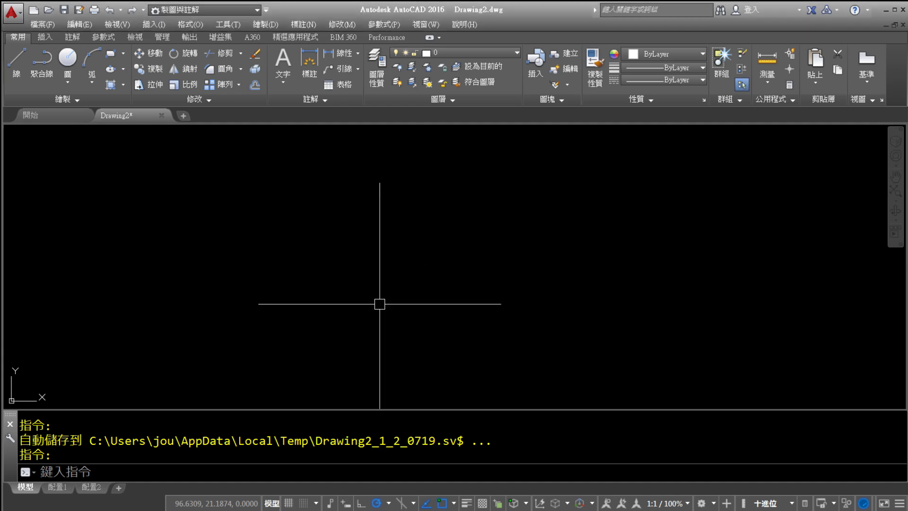
# Step: Sketch on-screen notes of the planned horizontal line with a 42.5 dimension above it
pyautogui.press('Escape')
pyautogui.press('Escape')
pyautogui.press('Escape')
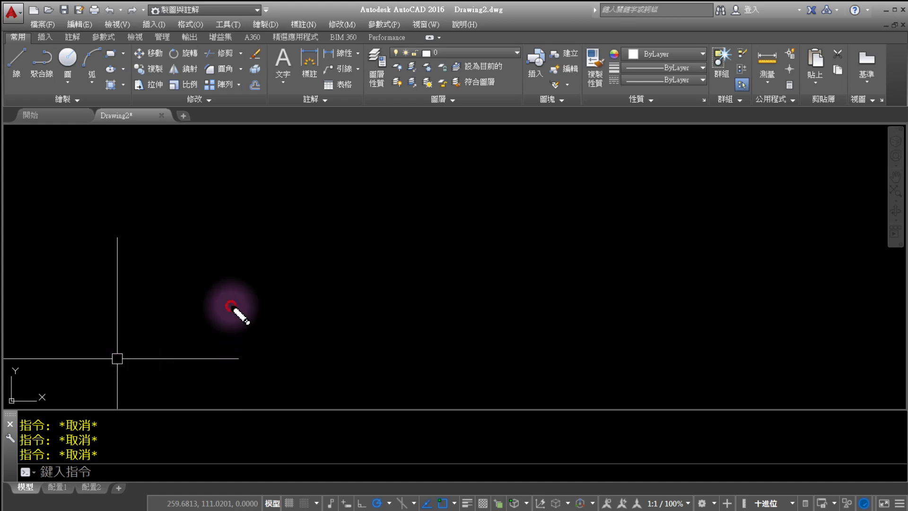
pyautogui.moveTo(231, 306); pyautogui.dragTo(457, 306)
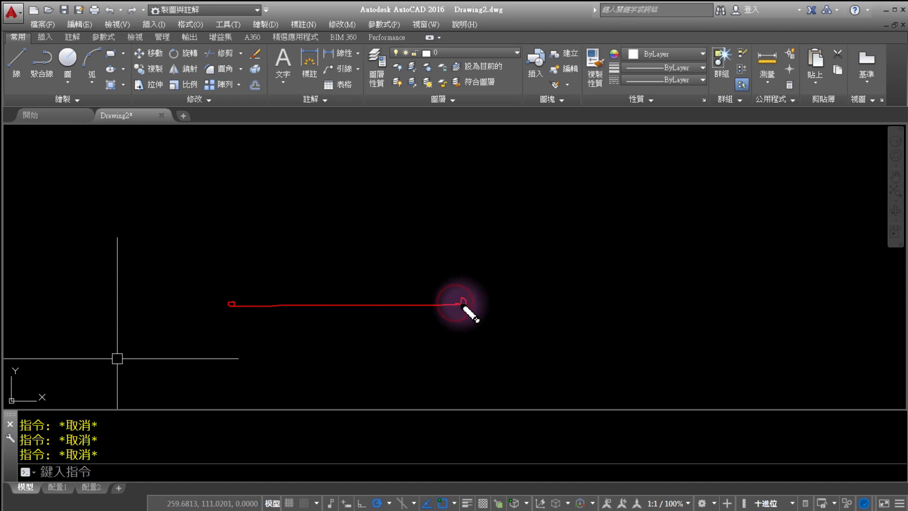
pyautogui.moveTo(228, 287); pyautogui.dragTo(230, 220)
pyautogui.moveTo(201, 247)
pyautogui.mouseDown()
pyautogui.moveTo(471, 244)
pyautogui.moveTo(459, 265)
pyautogui.mouseUp()
pyautogui.moveTo(471, 229); pyautogui.dragTo(436, 262)
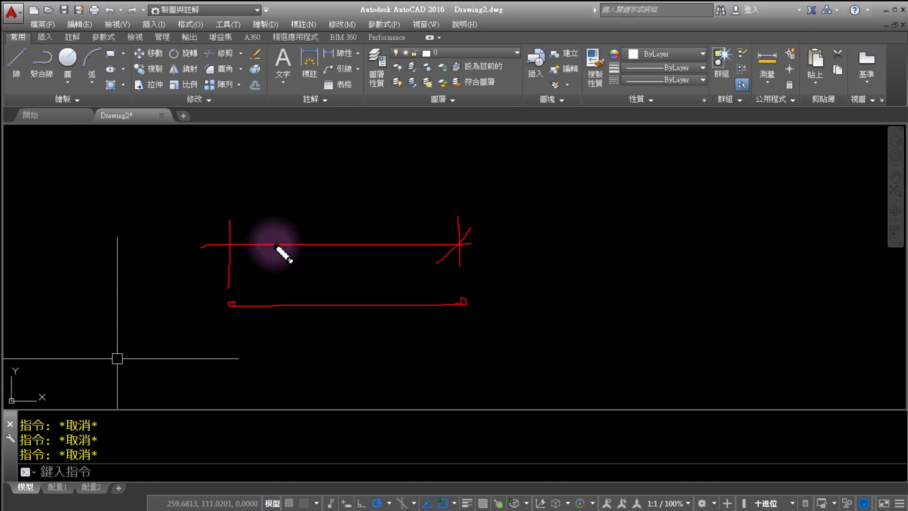
pyautogui.moveTo(255, 229); pyautogui.dragTo(208, 260)
pyautogui.moveTo(309, 174)
pyautogui.mouseDown()
pyautogui.moveTo(319, 219)
pyautogui.moveTo(304, 230)
pyautogui.mouseUp()
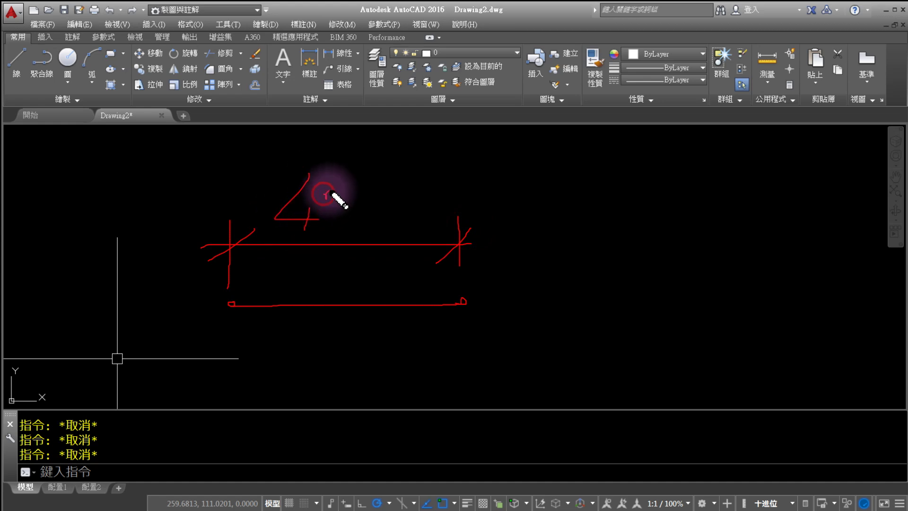
pyautogui.moveTo(326, 193); pyautogui.dragTo(351, 228)
pyautogui.moveTo(388, 179)
pyautogui.mouseDown()
pyautogui.moveTo(378, 222)
pyautogui.moveTo(407, 189)
pyautogui.mouseUp()
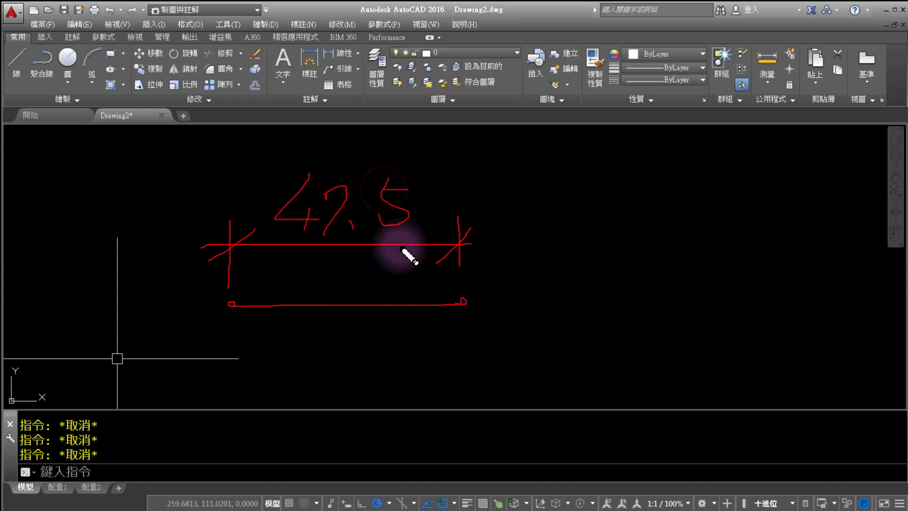
# Step: Annotate the Line and Linear dimension tools as the features to use, then clear the notes
pyautogui.moveTo(223, 303); pyautogui.dragTo(466, 304)
pyautogui.moveTo(305, 312)
pyautogui.mouseDown()
pyautogui.moveTo(215, 336)
pyautogui.moveTo(40, 112)
pyautogui.moveTo(31, 146)
pyautogui.moveTo(82, 112)
pyautogui.mouseUp()
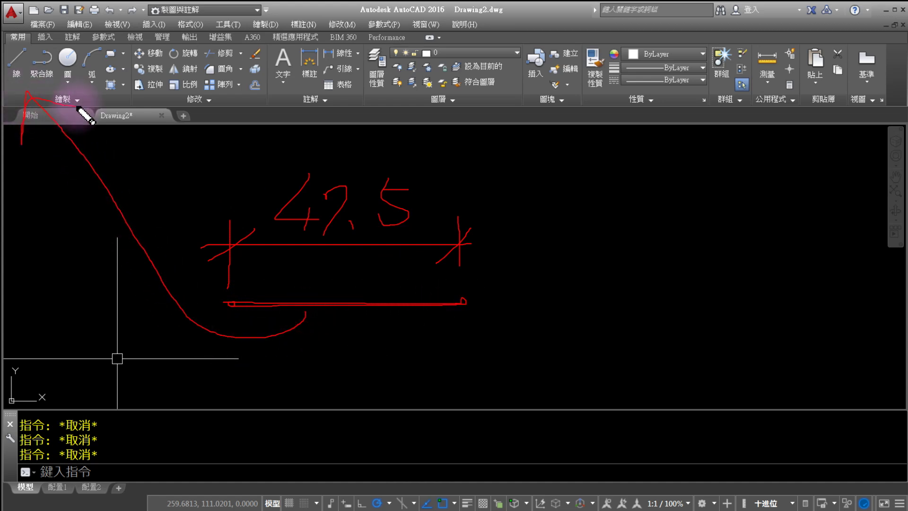
pyautogui.moveTo(24, 91)
pyautogui.mouseDown()
pyautogui.moveTo(45, 55)
pyautogui.moveTo(43, 82)
pyautogui.mouseUp()
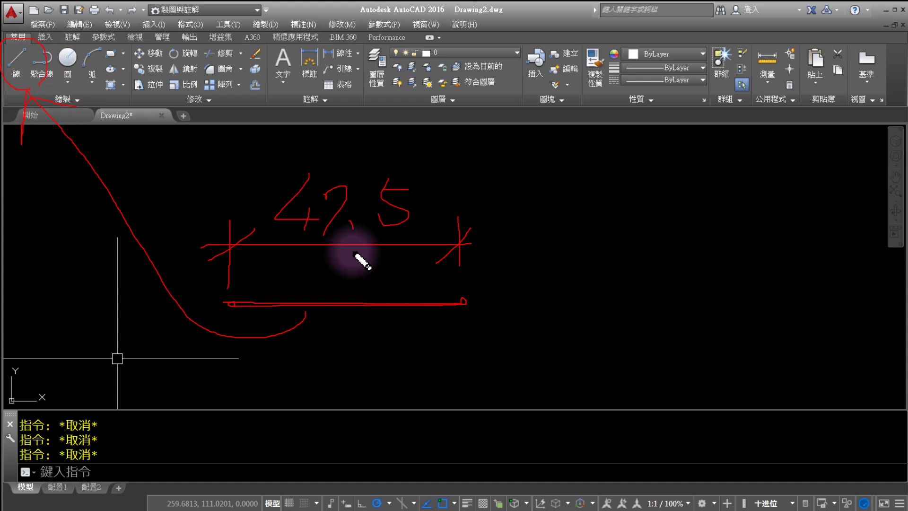
pyautogui.moveTo(354, 59)
pyautogui.mouseDown()
pyautogui.moveTo(318, 65)
pyautogui.moveTo(354, 47)
pyautogui.moveTo(358, 168)
pyautogui.moveTo(377, 136)
pyautogui.mouseUp()
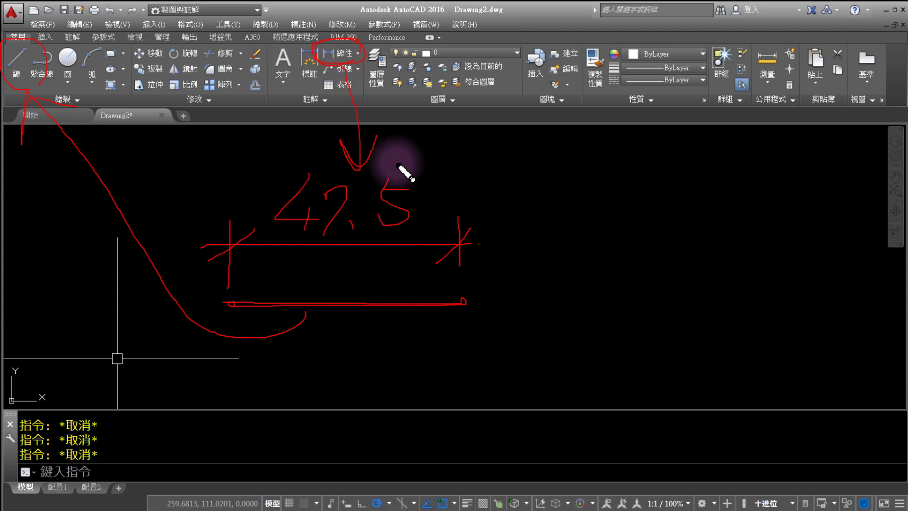
pyautogui.press('Escape')
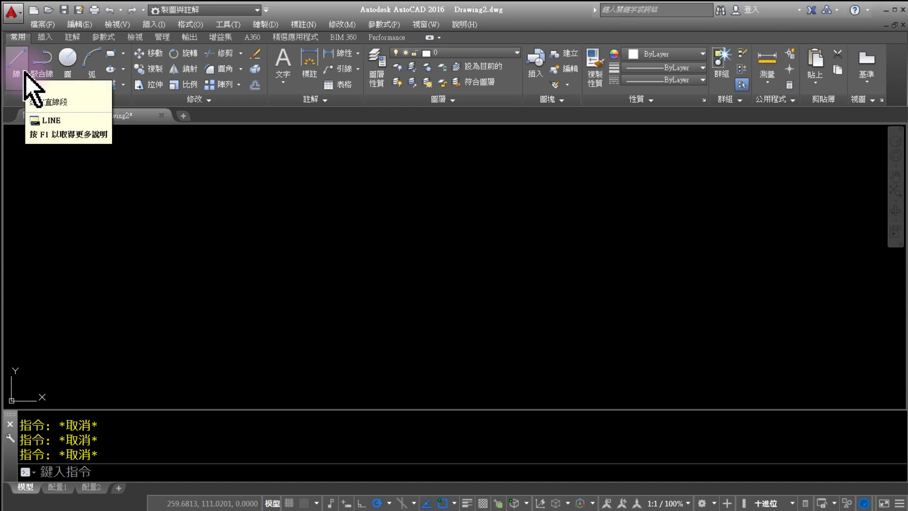
# Step: Start the LINE command and highlight its command-line prompt with notes
pyautogui.moveTo(24, 93)
pyautogui.mouseDown()
pyautogui.moveTo(125, 263)
pyautogui.moveTo(95, 458)
pyautogui.moveTo(115, 440)
pyautogui.moveTo(116, 413)
pyautogui.mouseUp()
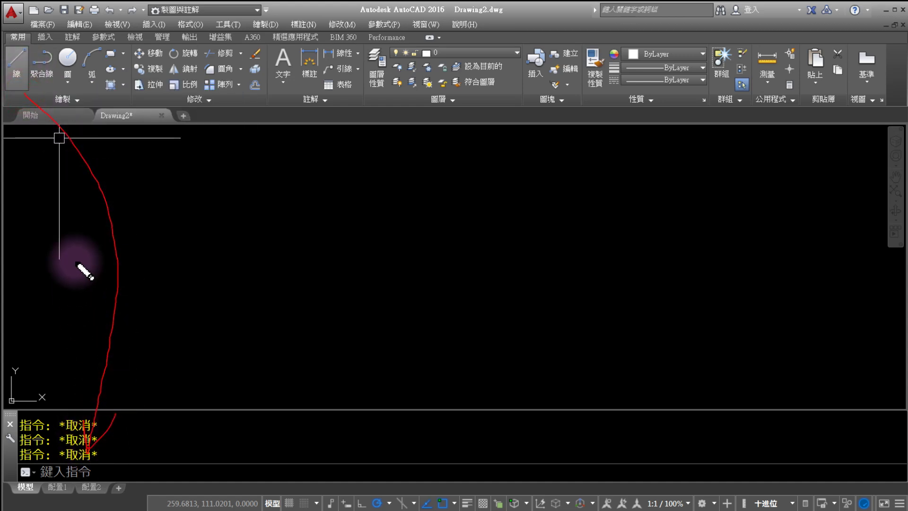
pyautogui.click(12, 70)
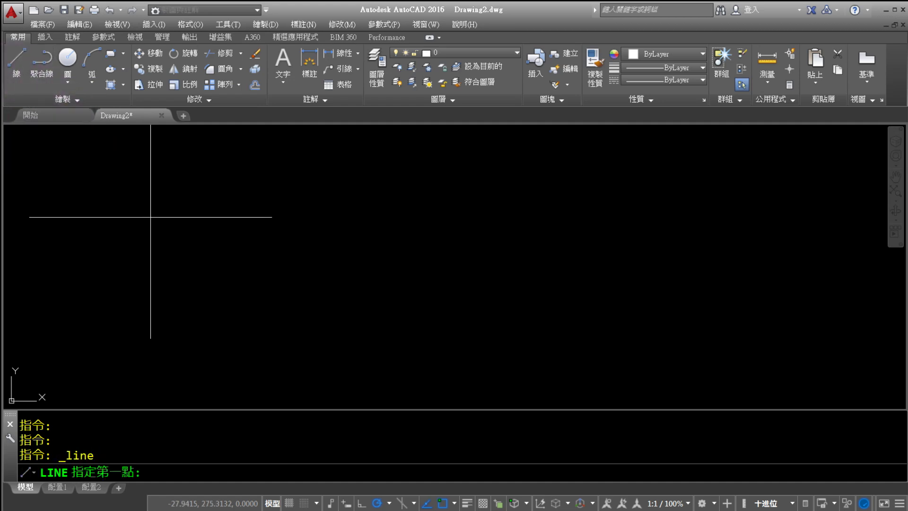
pyautogui.moveTo(61, 445)
pyautogui.mouseDown()
pyautogui.moveTo(69, 467)
pyautogui.moveTo(136, 484)
pyautogui.mouseUp()
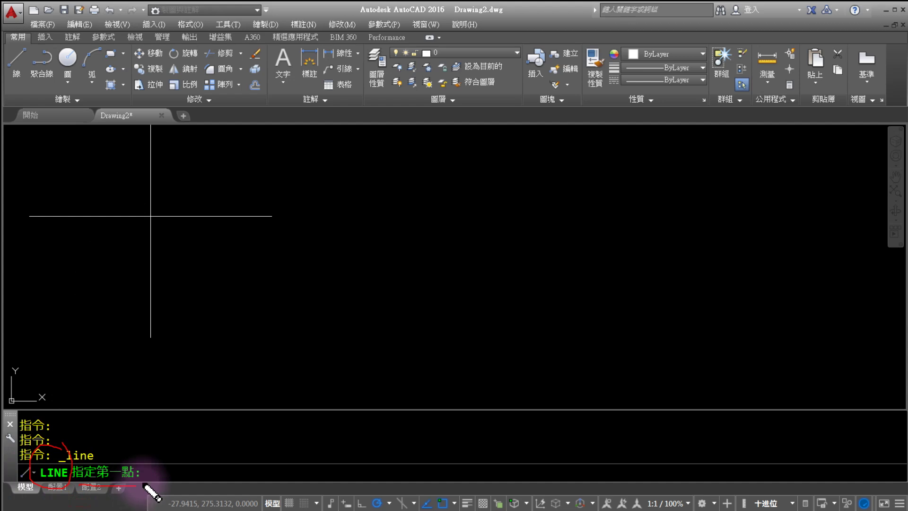
pyautogui.press('Escape')
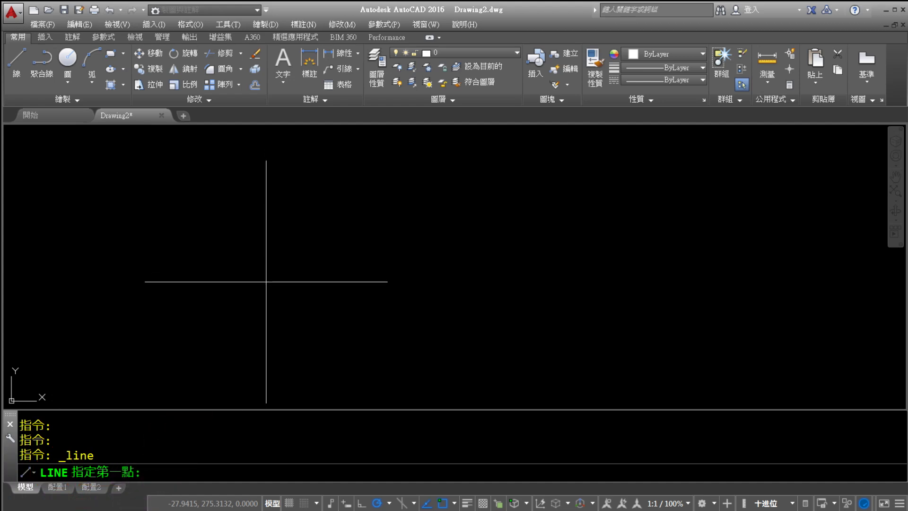
# Step: Pick a line start point, mark the length, 0° angle and polar tracking readouts, then cancel
pyautogui.click(266, 282)
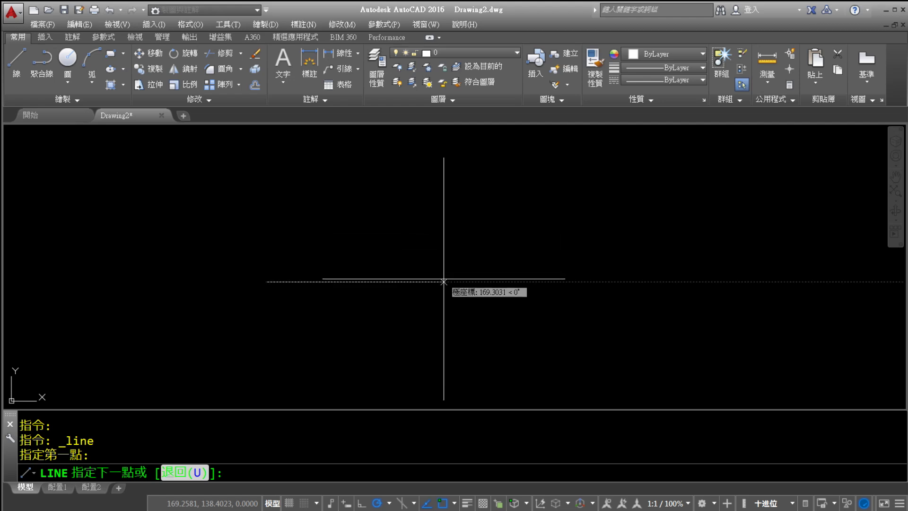
pyautogui.moveTo(450, 303); pyautogui.dragTo(474, 303)
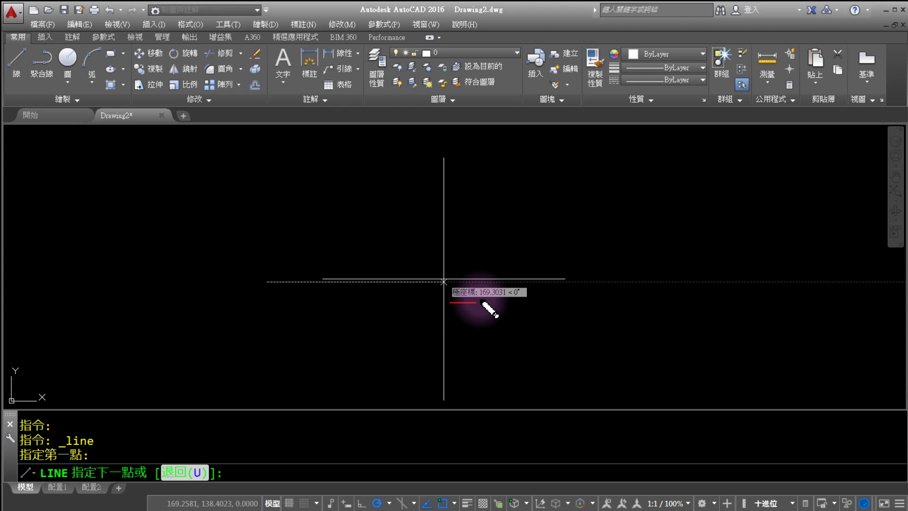
pyautogui.moveTo(481, 301)
pyautogui.mouseDown()
pyautogui.moveTo(502, 301)
pyautogui.moveTo(511, 285)
pyautogui.moveTo(534, 287)
pyautogui.moveTo(525, 300)
pyautogui.moveTo(509, 291)
pyautogui.moveTo(537, 292)
pyautogui.mouseUp()
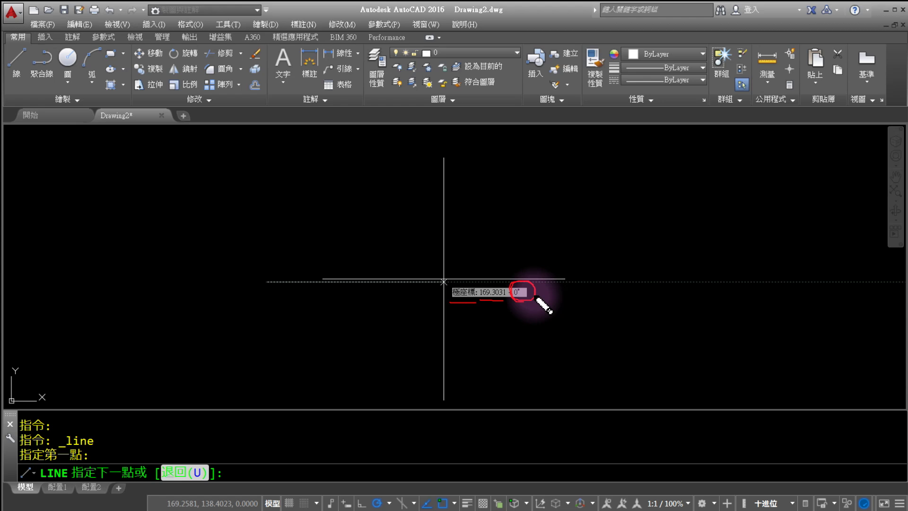
pyautogui.moveTo(450, 302)
pyautogui.mouseDown()
pyautogui.moveTo(458, 282)
pyautogui.moveTo(542, 282)
pyautogui.moveTo(549, 304)
pyautogui.moveTo(481, 305)
pyautogui.mouseUp()
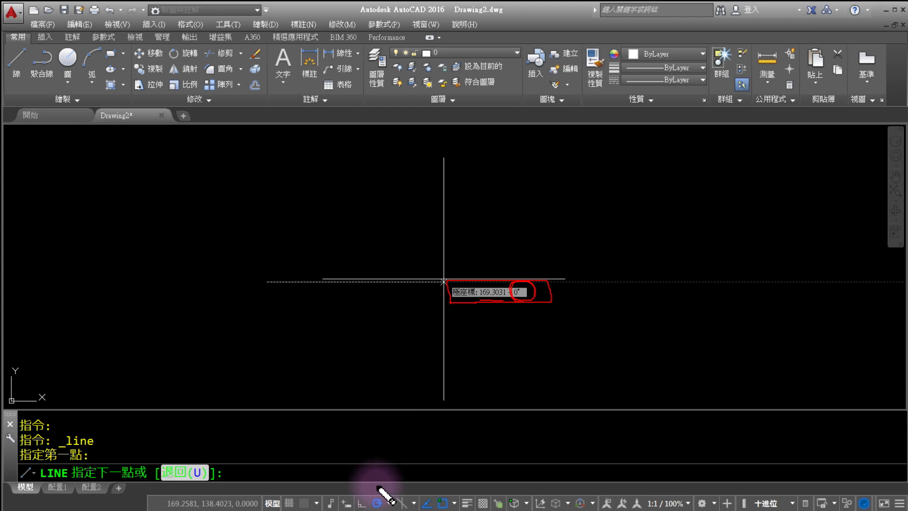
pyautogui.moveTo(376, 486)
pyautogui.mouseDown()
pyautogui.moveTo(389, 487)
pyautogui.moveTo(378, 483)
pyautogui.mouseUp()
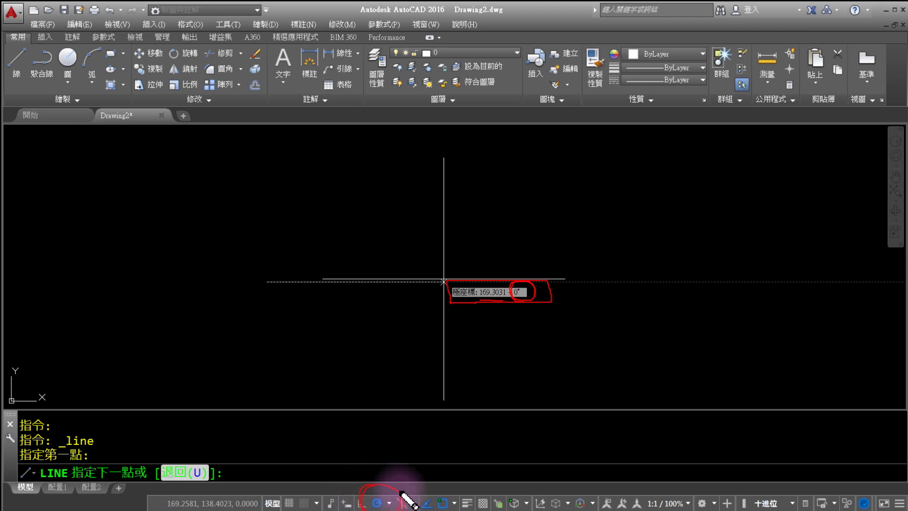
pyautogui.press('Escape')
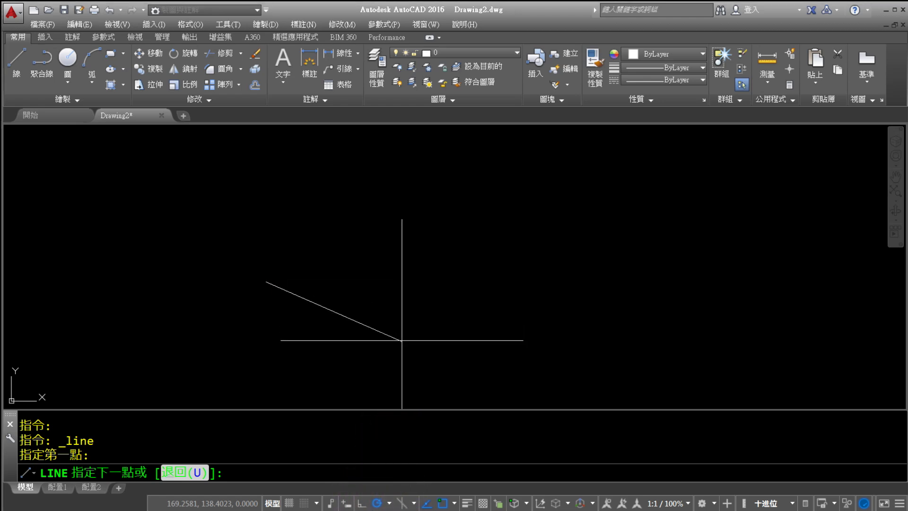
pyautogui.press('Escape')
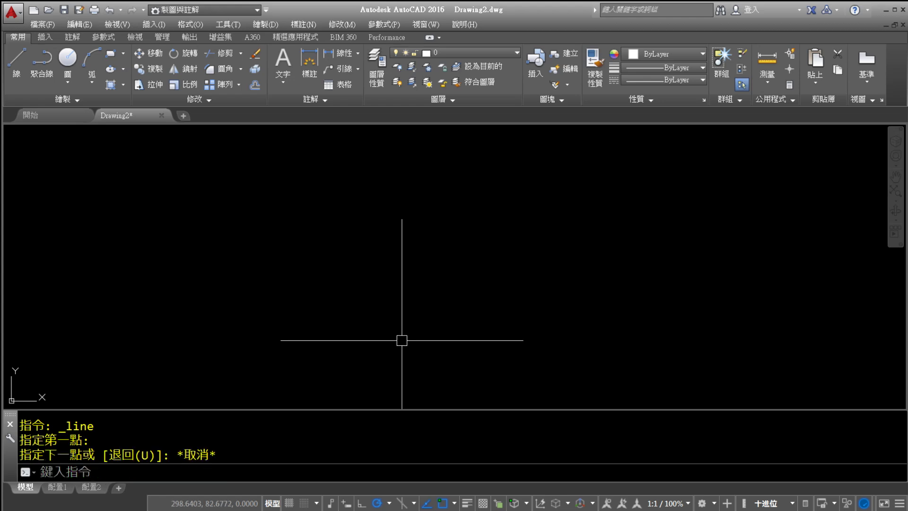
pyautogui.press('Escape')
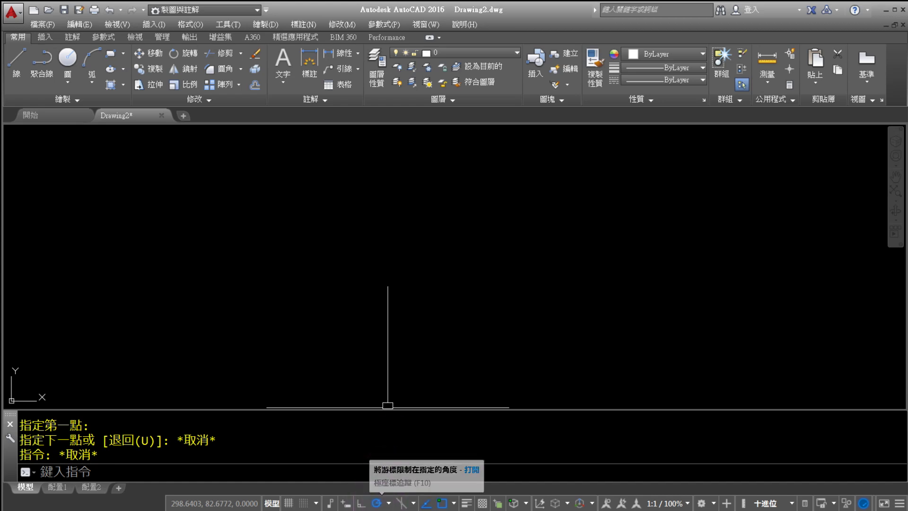
# Step: Add hand-drawn notes around the planned vertical line, then clear them
pyautogui.hotkey('ctrl', '2')
pyautogui.moveTo(359, 378)
pyautogui.mouseDown()
pyautogui.moveTo(454, 389)
pyautogui.moveTo(362, 433)
pyautogui.mouseUp()
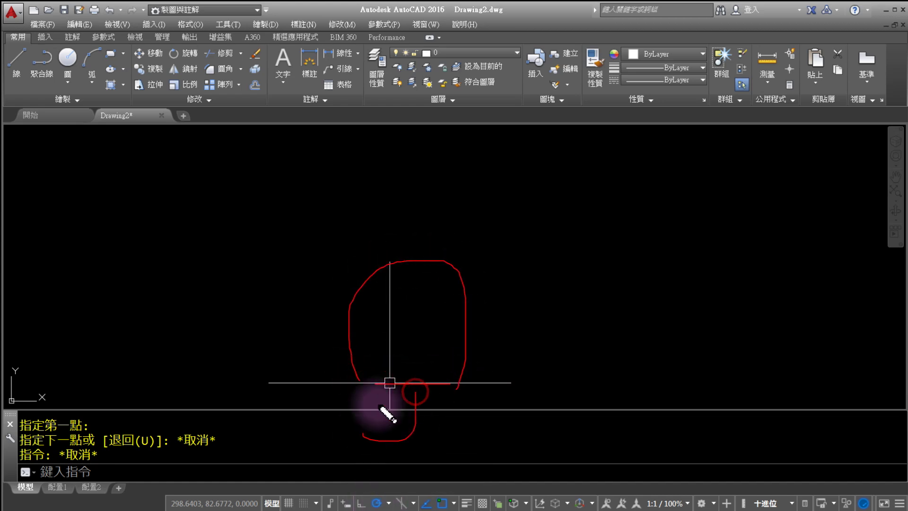
pyautogui.moveTo(414, 275); pyautogui.dragTo(427, 296)
pyautogui.moveTo(476, 278); pyautogui.dragTo(529, 278)
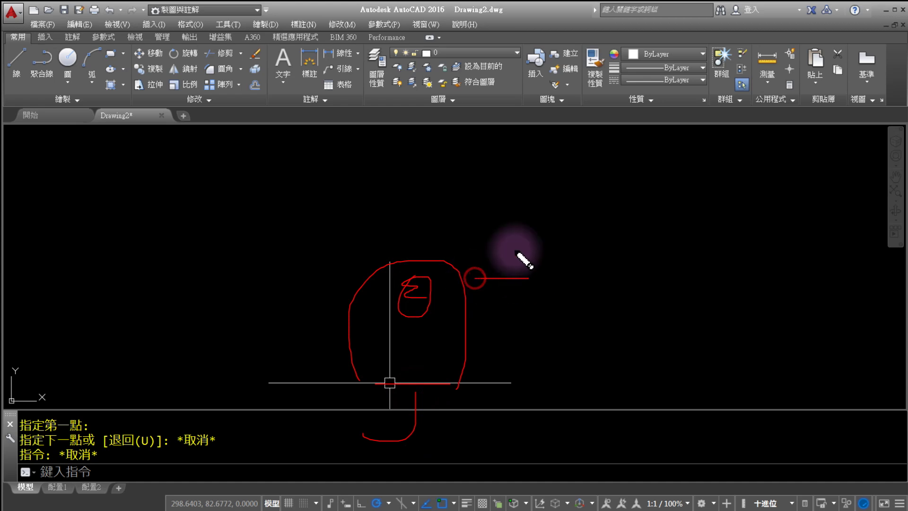
pyautogui.moveTo(511, 239)
pyautogui.mouseDown()
pyautogui.moveTo(468, 313)
pyautogui.moveTo(516, 313)
pyautogui.mouseUp()
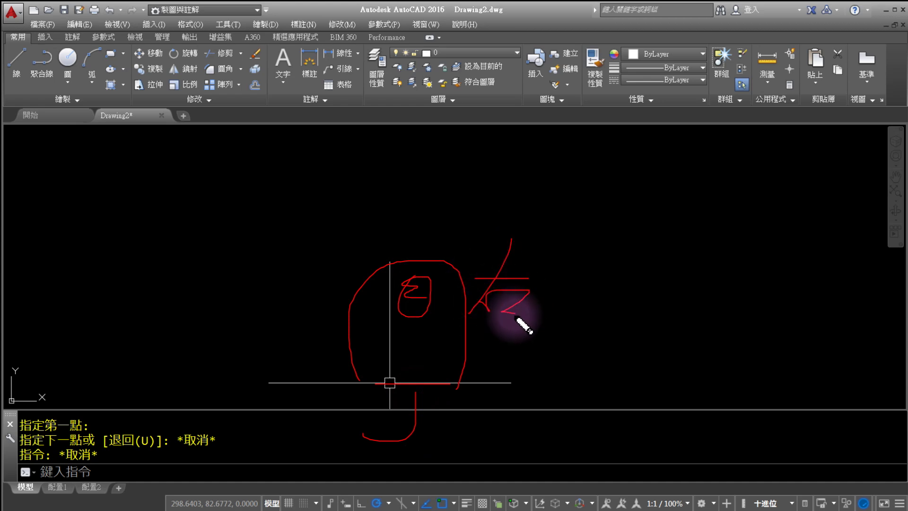
pyautogui.press('Escape')
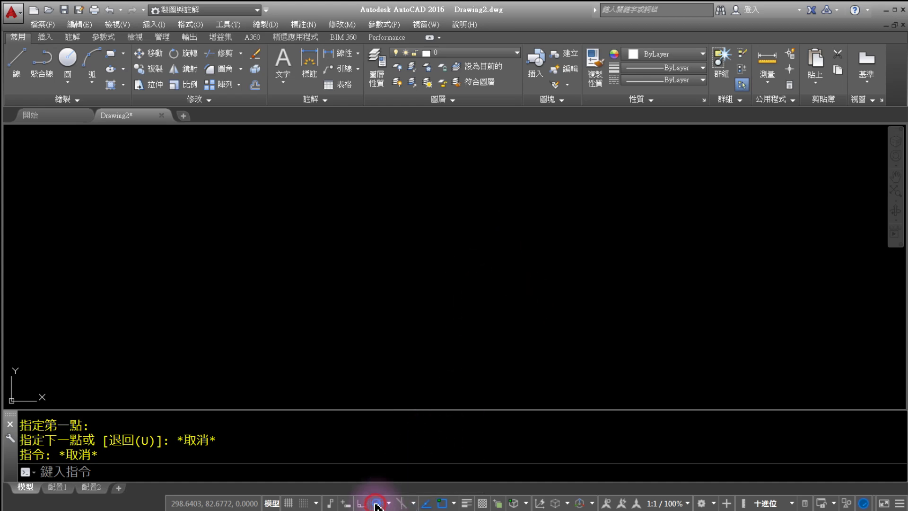
# Step: Open Drafting Settings from the polar tracking options and show the Dynamic Input settings
pyautogui.rightClick(377, 503)
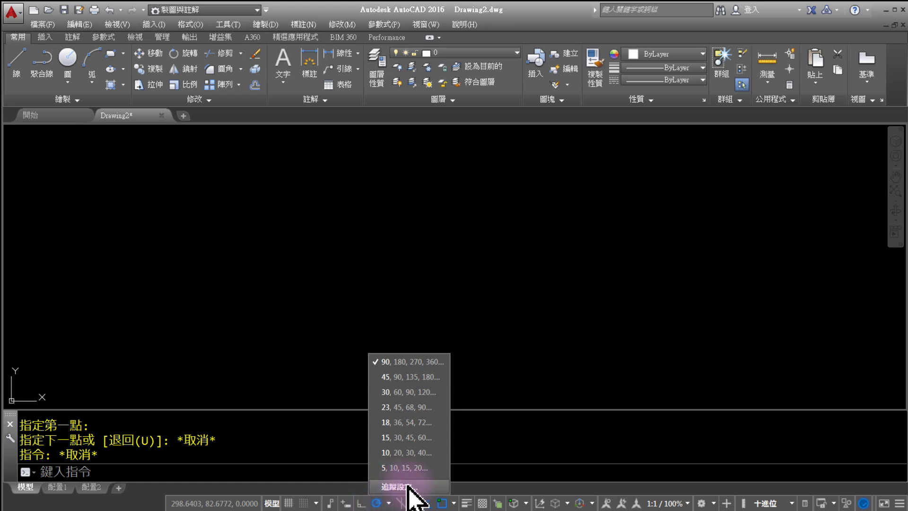
pyautogui.click(406, 487)
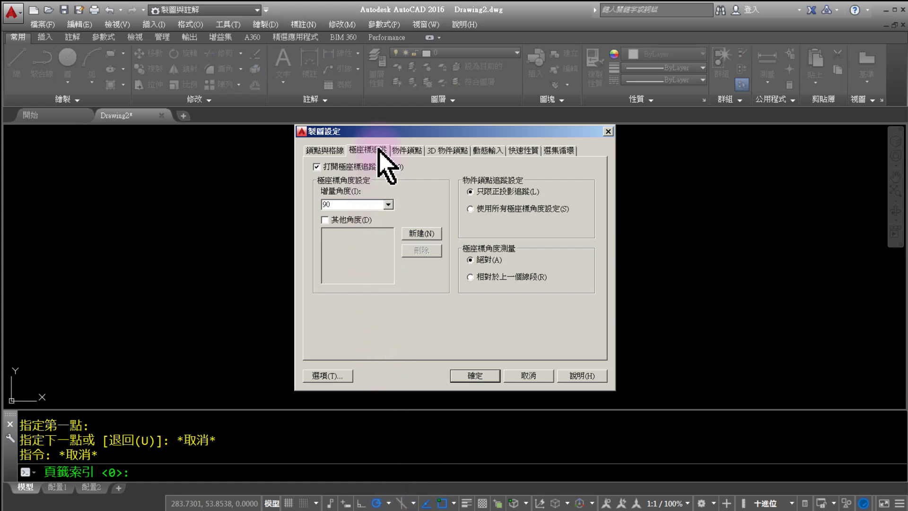
pyautogui.moveTo(505, 139); pyautogui.dragTo(508, 155)
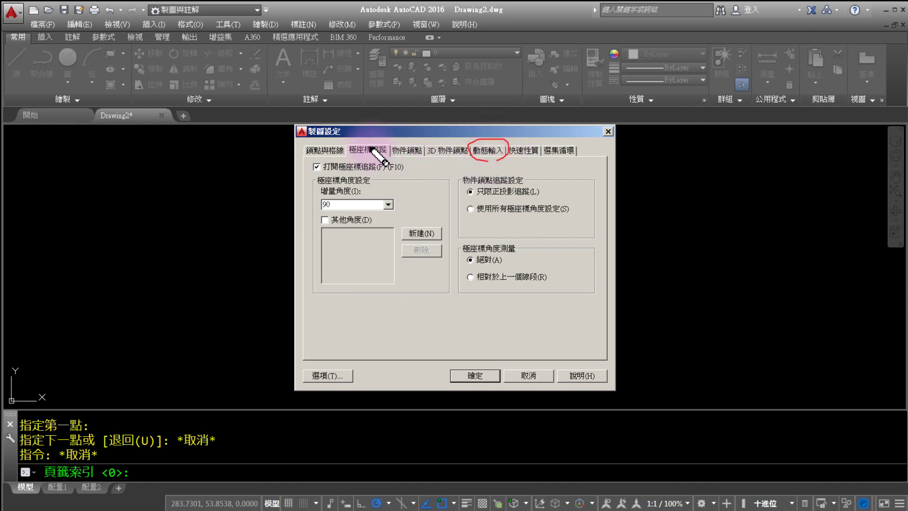
pyautogui.moveTo(371, 149); pyautogui.dragTo(489, 121)
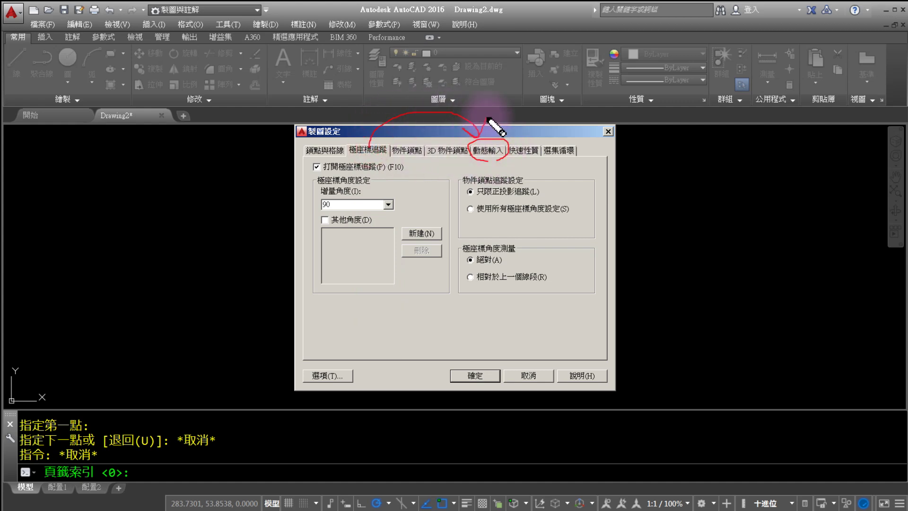
pyautogui.click(484, 149)
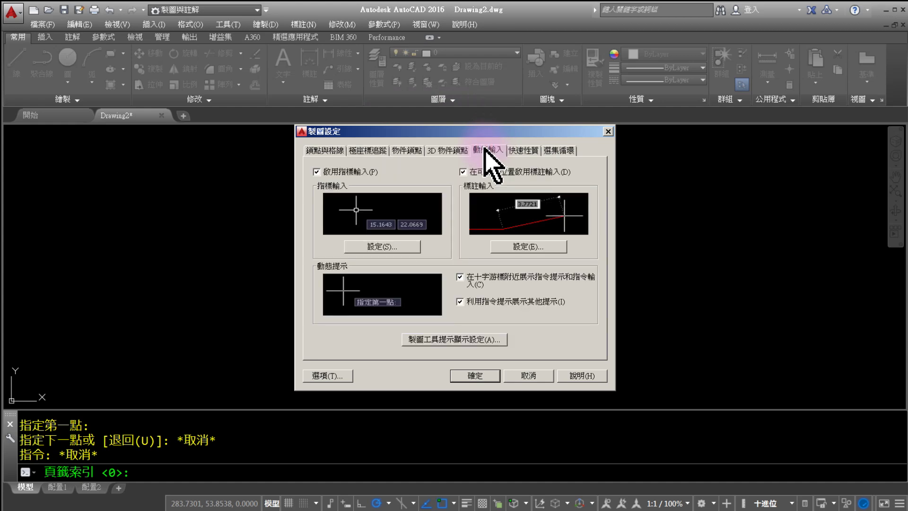
pyautogui.moveTo(490, 137); pyautogui.dragTo(462, 302)
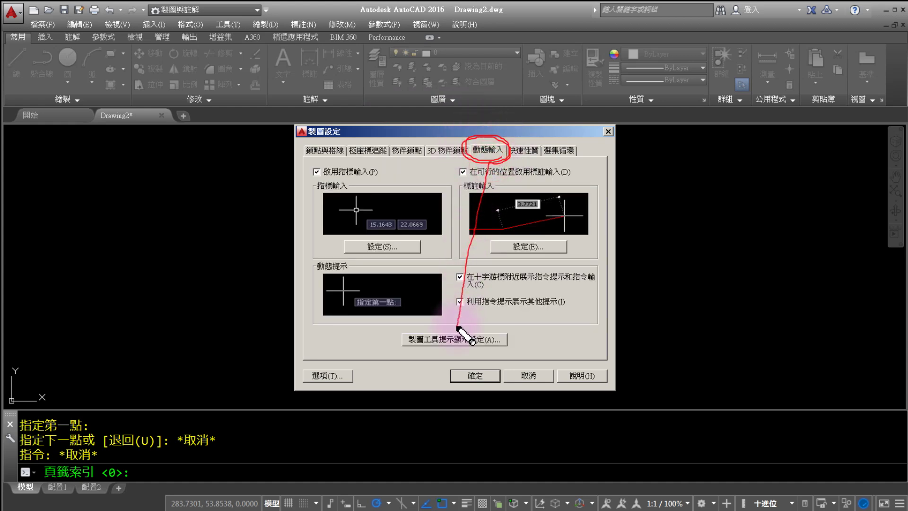
pyautogui.moveTo(413, 350); pyautogui.dragTo(494, 351)
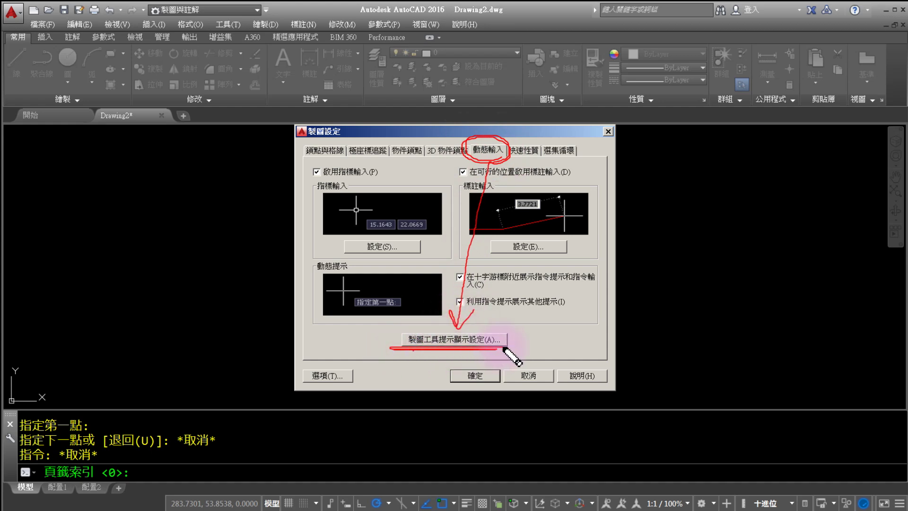
pyautogui.moveTo(487, 325); pyautogui.dragTo(548, 283)
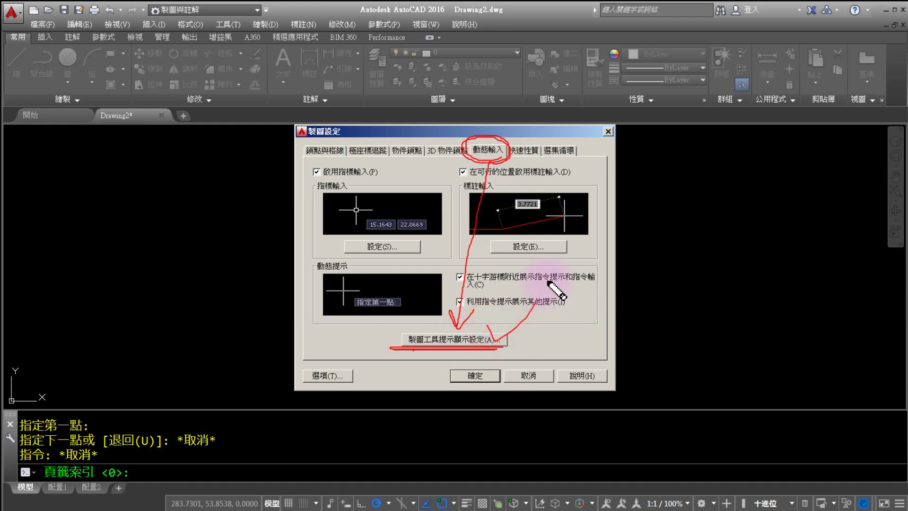
# Step: Drag the Drafting Tooltip Appearance size slider from 0 to 6
pyautogui.click(477, 344)
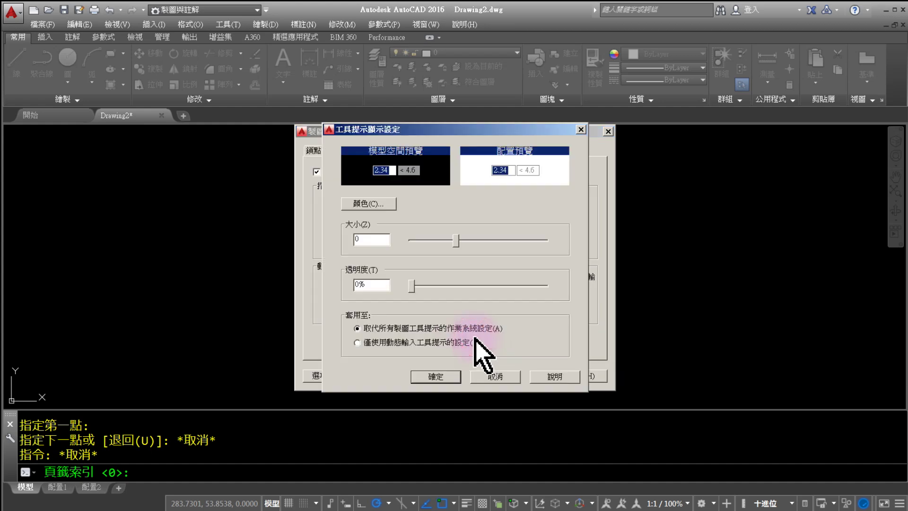
pyautogui.moveTo(385, 244)
pyautogui.mouseDown()
pyautogui.moveTo(385, 219)
pyautogui.moveTo(334, 244)
pyautogui.mouseUp()
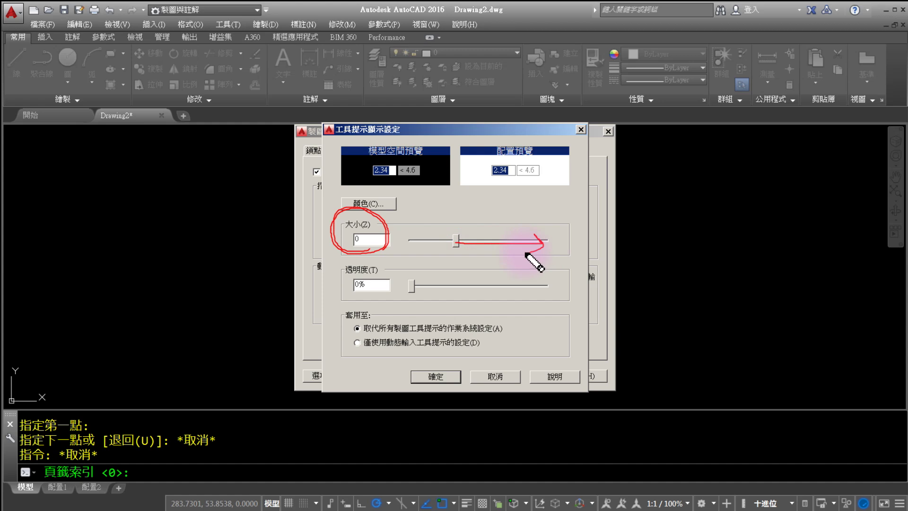
pyautogui.press('Escape')
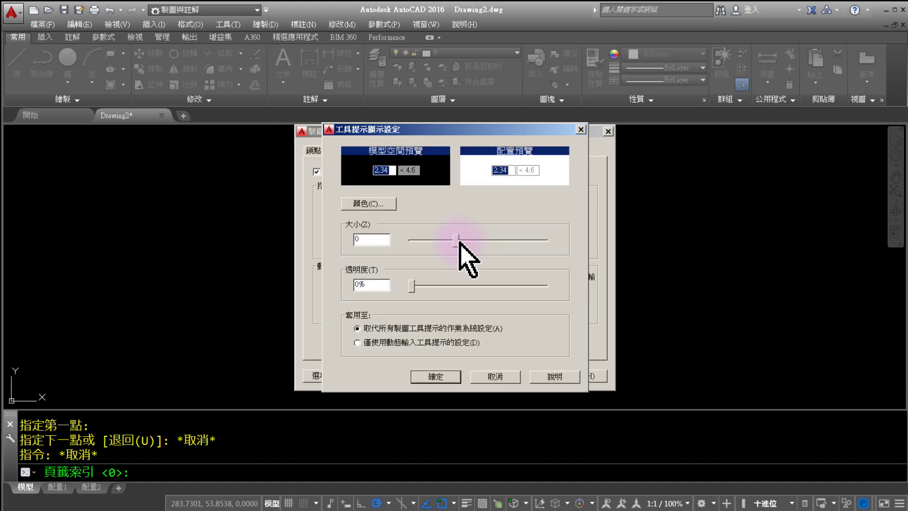
pyautogui.click(457, 240)
pyautogui.moveTo(457, 240); pyautogui.dragTo(550, 242)
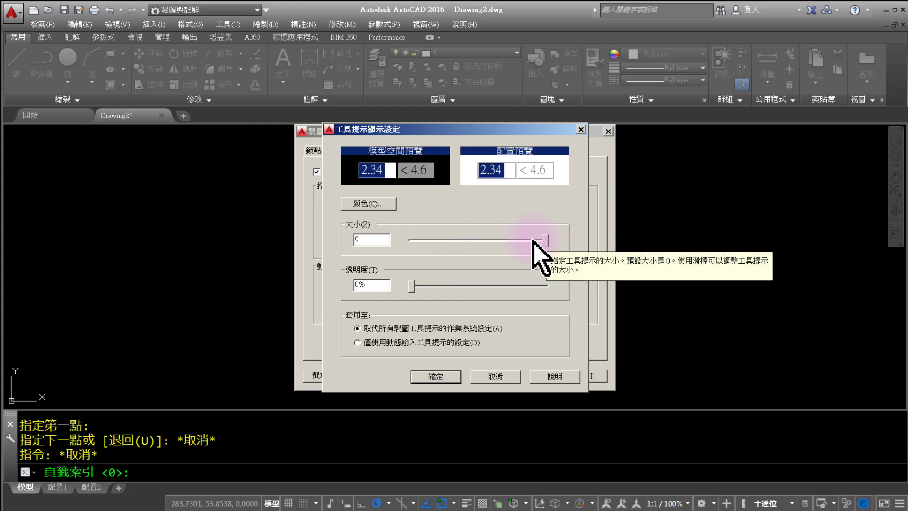
# Step: Accept tooltip size 6 and close both settings dialogs with OK
pyautogui.moveTo(398, 254); pyautogui.dragTo(409, 225)
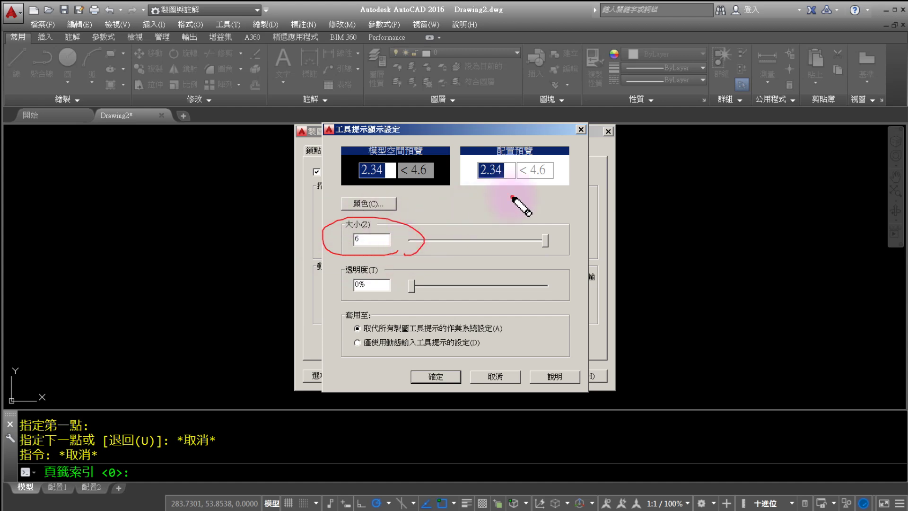
pyautogui.moveTo(512, 196); pyautogui.dragTo(512, 195)
pyautogui.moveTo(401, 191); pyautogui.dragTo(438, 166)
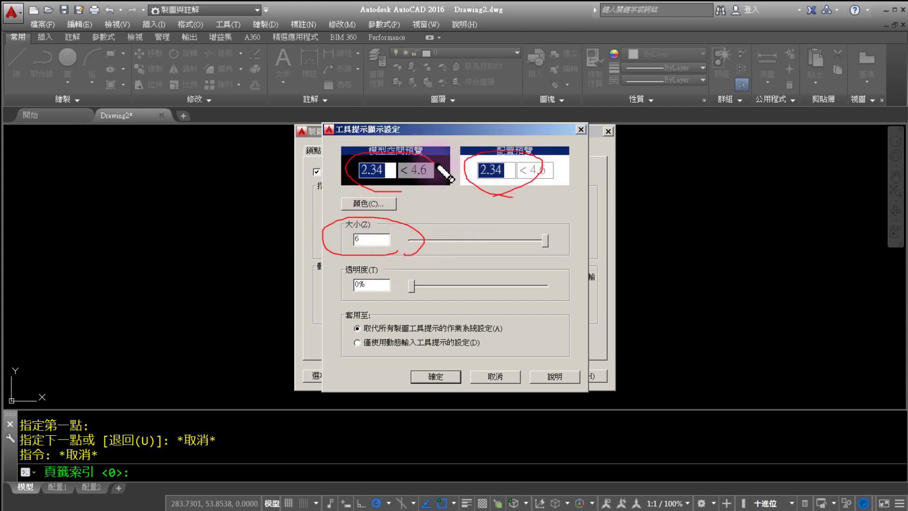
pyautogui.moveTo(401, 191); pyautogui.dragTo(440, 168)
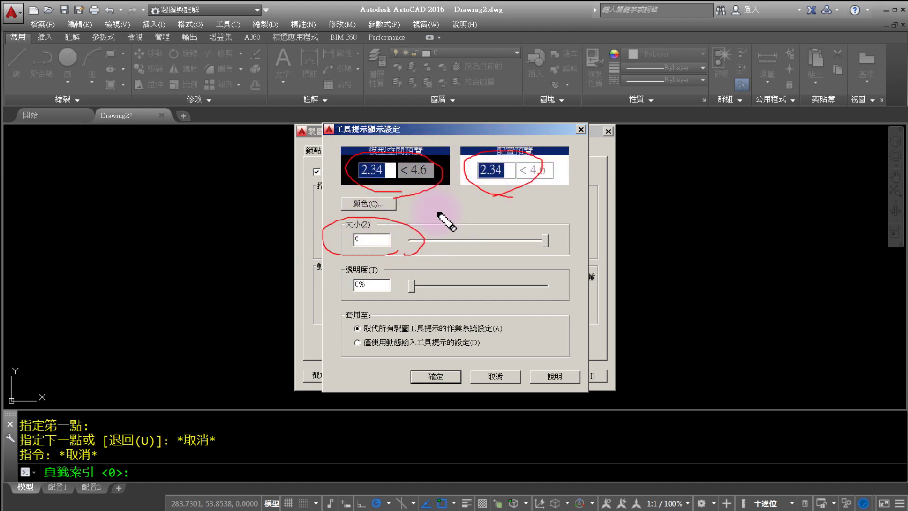
pyautogui.moveTo(439, 368); pyautogui.dragTo(503, 297)
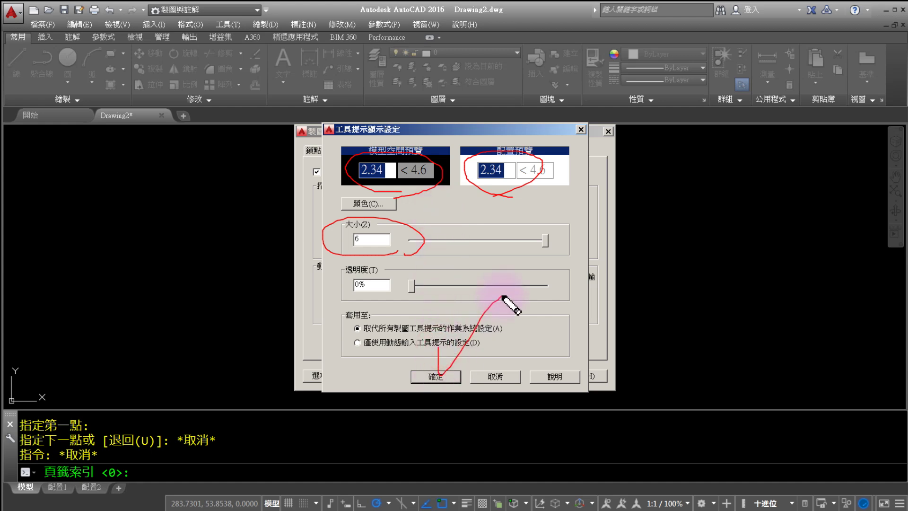
pyautogui.press('Escape')
pyautogui.click(449, 377)
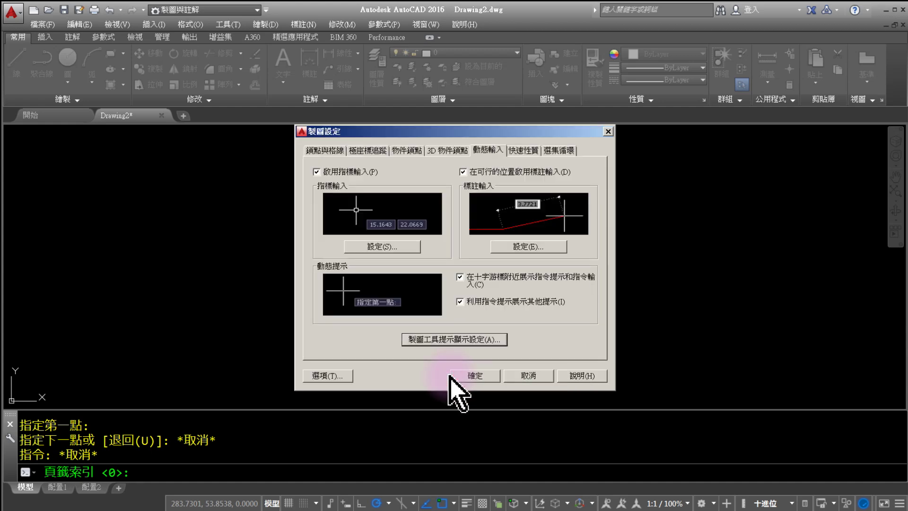
pyautogui.click(482, 374)
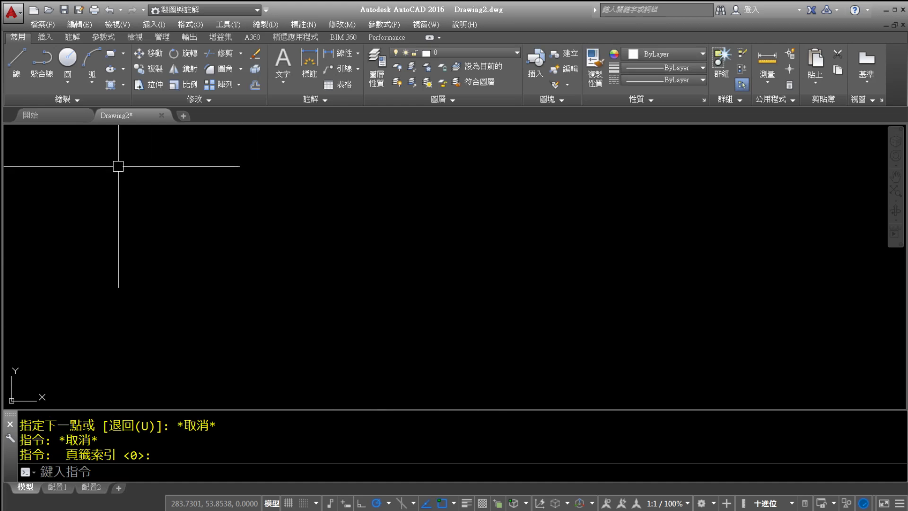
# Step: Start a line, place its first point in the drawing area, and pan slightly
pyautogui.click(23, 68)
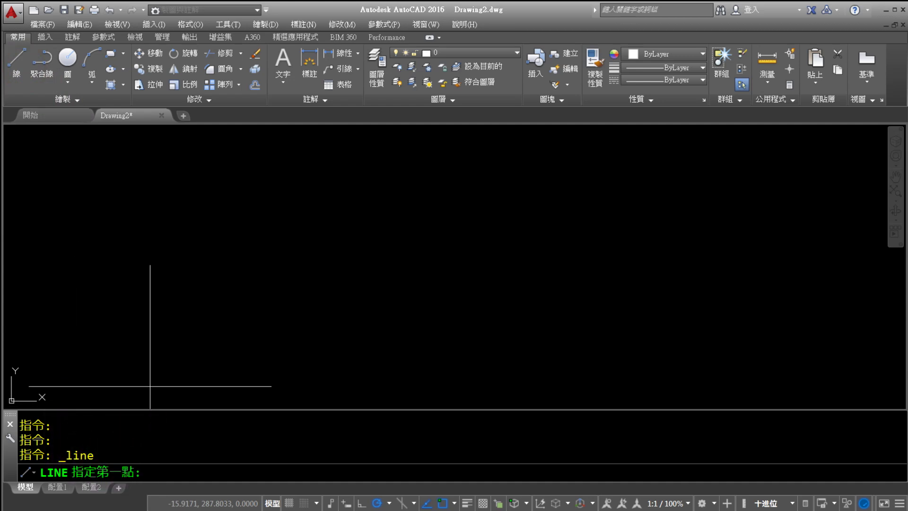
pyautogui.click(246, 266)
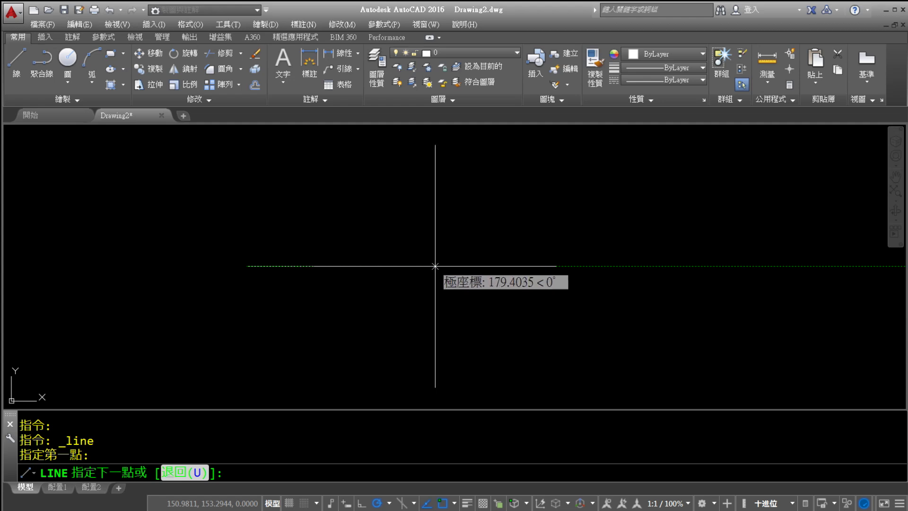
pyautogui.moveTo(435, 266); pyautogui.dragTo(458, 279, button='middle')
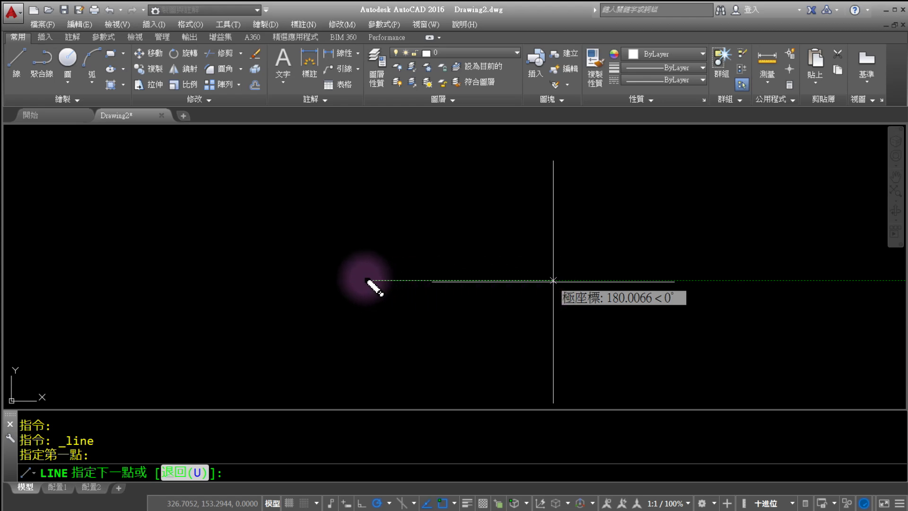
pyautogui.moveTo(371, 281)
pyautogui.mouseDown()
pyautogui.moveTo(505, 282)
pyautogui.moveTo(485, 298)
pyautogui.moveTo(526, 283)
pyautogui.moveTo(532, 260)
pyautogui.moveTo(538, 268)
pyautogui.mouseUp()
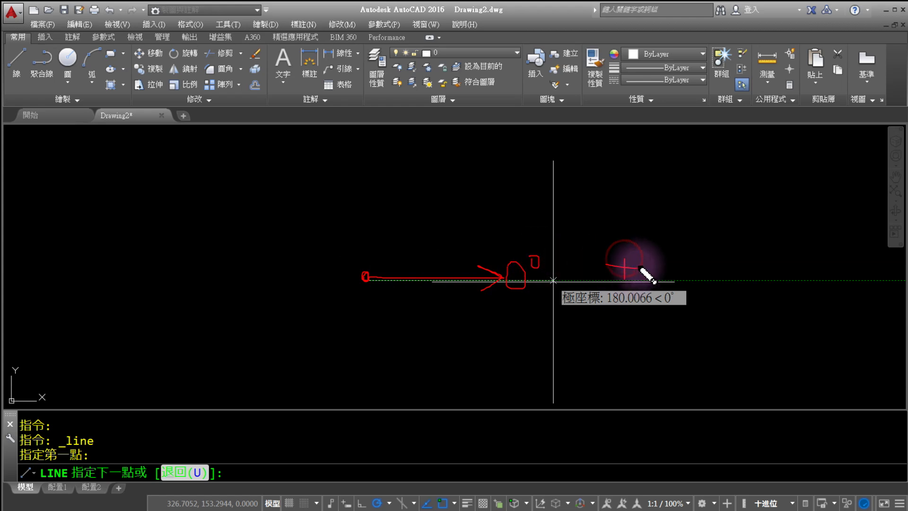
pyautogui.moveTo(606, 266); pyautogui.dragTo(636, 265)
pyautogui.moveTo(625, 258)
pyautogui.mouseDown()
pyautogui.moveTo(624, 280)
pyautogui.moveTo(665, 280)
pyautogui.mouseUp()
pyautogui.moveTo(670, 255); pyautogui.dragTo(648, 281)
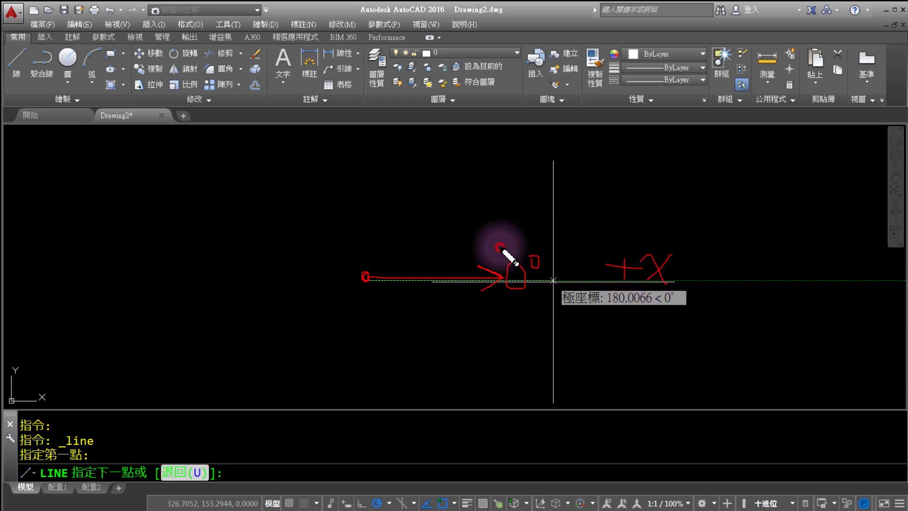
pyautogui.moveTo(501, 247)
pyautogui.mouseDown()
pyautogui.moveTo(428, 190)
pyautogui.moveTo(394, 189)
pyautogui.mouseUp()
pyautogui.moveTo(418, 171); pyautogui.dragTo(417, 208)
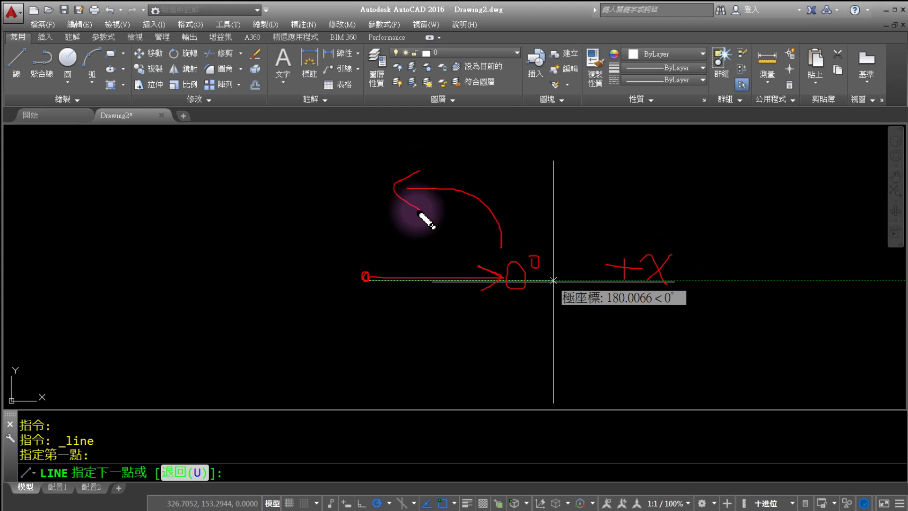
pyautogui.moveTo(362, 266)
pyautogui.mouseDown()
pyautogui.moveTo(363, 166)
pyautogui.moveTo(343, 165)
pyautogui.mouseUp()
pyautogui.moveTo(362, 136); pyautogui.dragTo(383, 158)
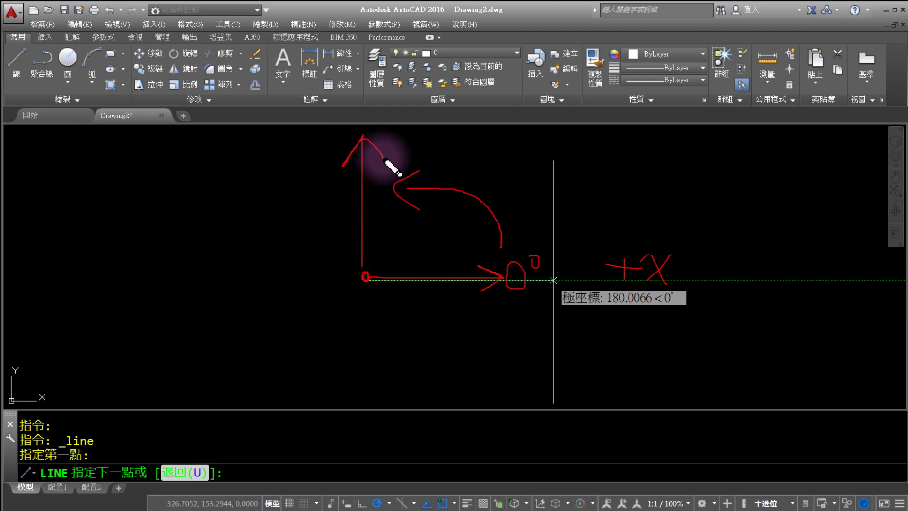
pyautogui.moveTo(358, 75)
pyautogui.mouseDown()
pyautogui.moveTo(370, 97)
pyautogui.moveTo(344, 120)
pyautogui.moveTo(376, 116)
pyautogui.moveTo(407, 92)
pyautogui.mouseUp()
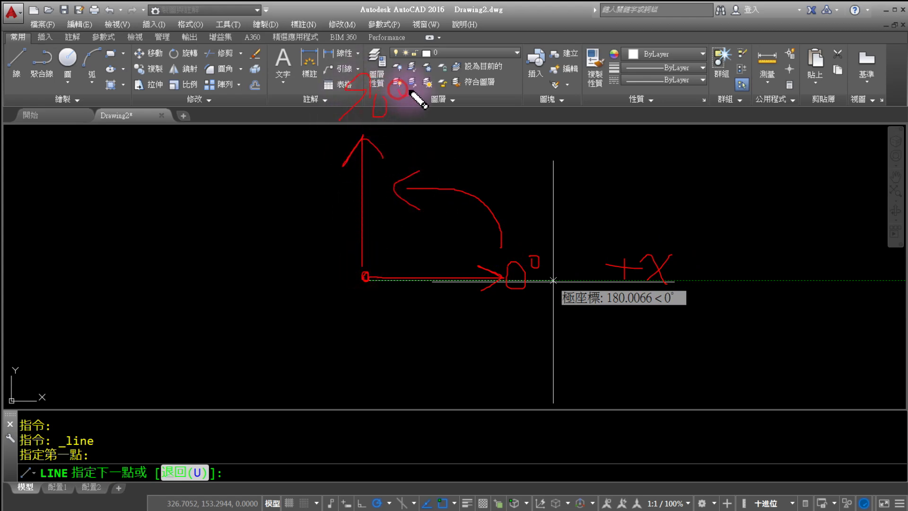
pyautogui.moveTo(344, 187)
pyautogui.mouseDown()
pyautogui.moveTo(316, 195)
pyautogui.moveTo(287, 259)
pyautogui.moveTo(302, 250)
pyautogui.mouseUp()
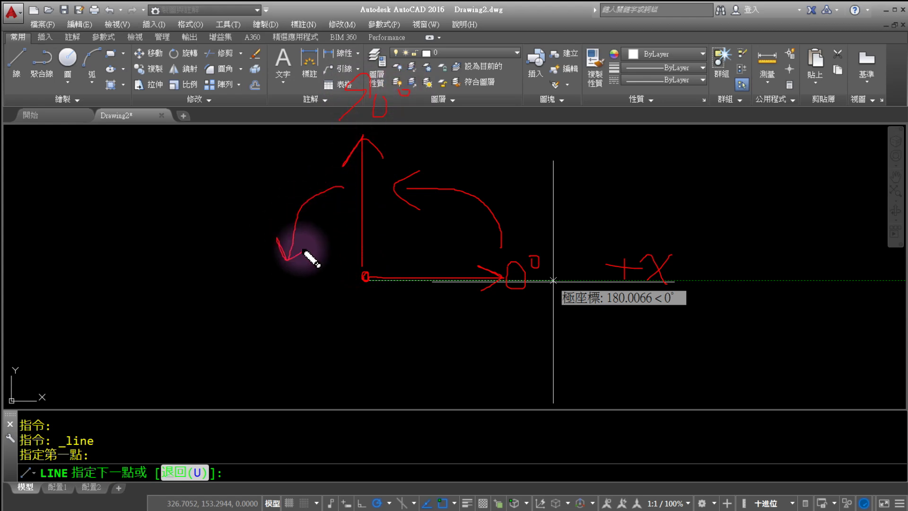
pyautogui.moveTo(352, 12); pyautogui.dragTo(383, 25)
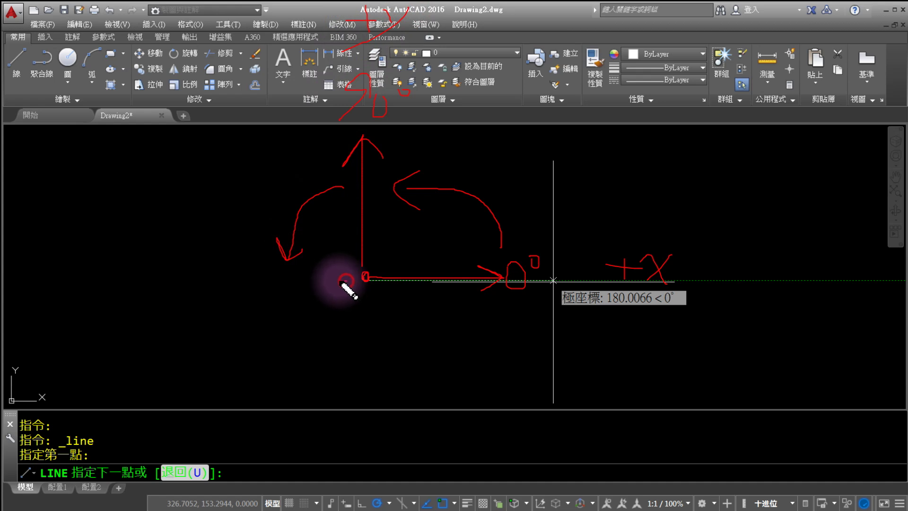
pyautogui.moveTo(346, 281)
pyautogui.mouseDown()
pyautogui.moveTo(231, 283)
pyautogui.moveTo(228, 301)
pyautogui.mouseUp()
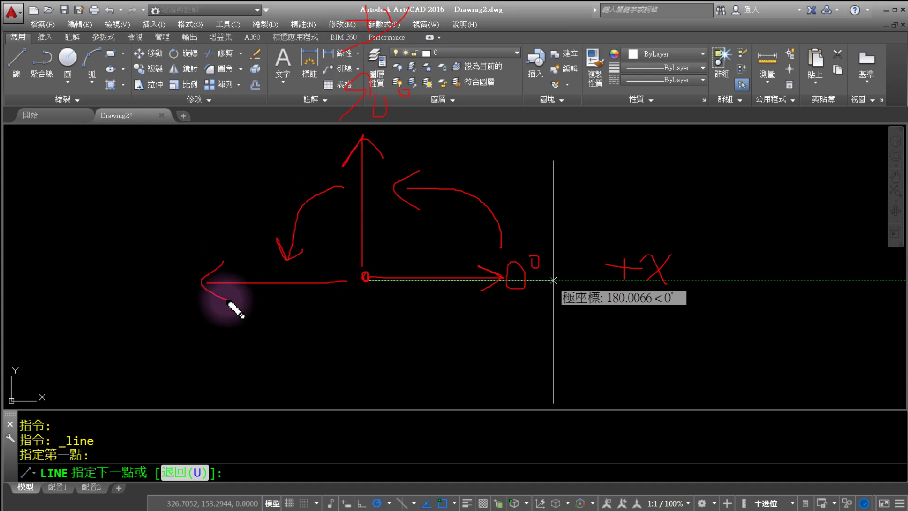
pyautogui.moveTo(147, 248); pyautogui.dragTo(145, 286)
pyautogui.moveTo(180, 235)
pyautogui.mouseDown()
pyautogui.moveTo(192, 247)
pyautogui.moveTo(166, 282)
pyautogui.mouseUp()
pyautogui.moveTo(194, 244); pyautogui.dragTo(191, 274)
pyautogui.moveTo(215, 229); pyautogui.dragTo(218, 241)
pyautogui.moveTo(69, 268); pyautogui.dragTo(37, 268)
pyautogui.moveTo(82, 250); pyautogui.dragTo(96, 285)
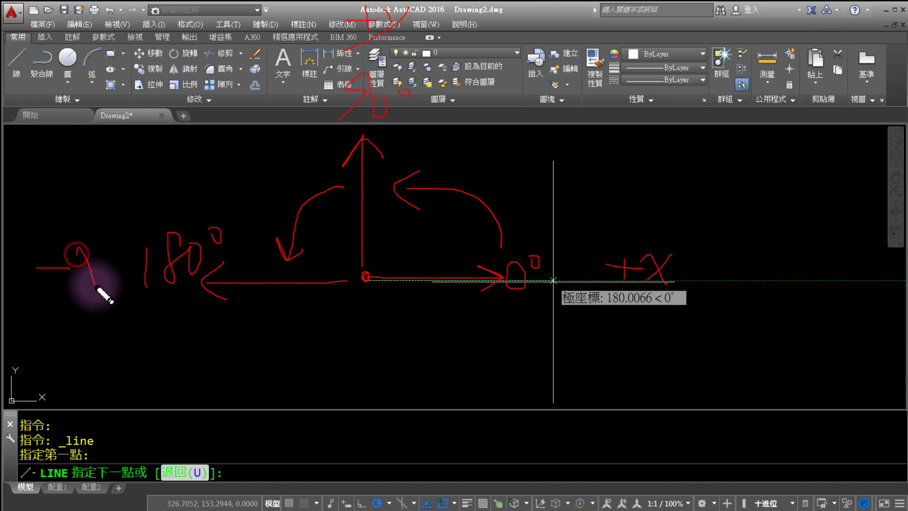
pyautogui.moveTo(112, 241); pyautogui.dragTo(70, 287)
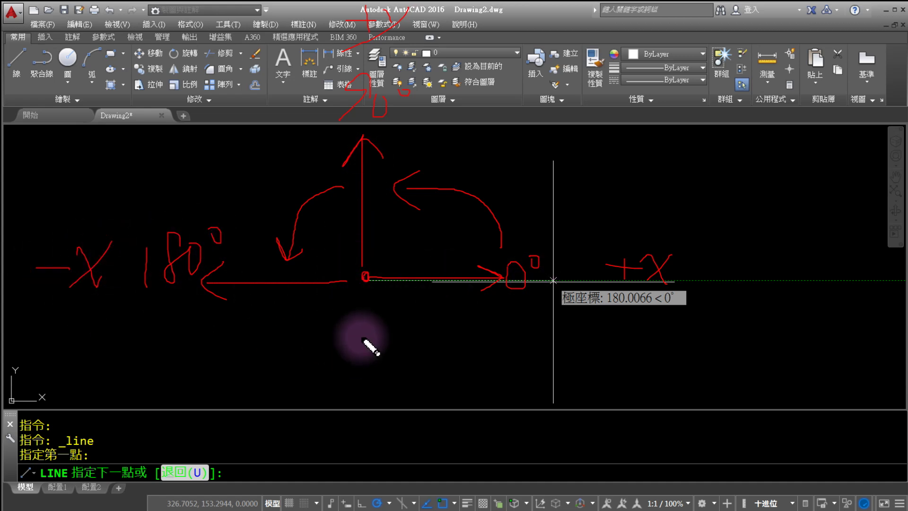
pyautogui.moveTo(363, 283); pyautogui.dragTo(362, 395)
pyautogui.moveTo(341, 364); pyautogui.dragTo(380, 377)
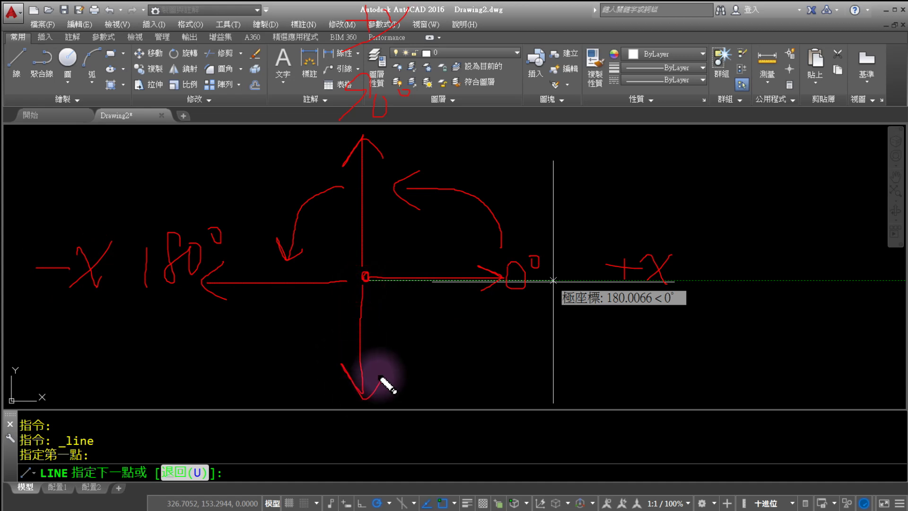
pyautogui.moveTo(255, 310)
pyautogui.mouseDown()
pyautogui.moveTo(302, 382)
pyautogui.moveTo(265, 392)
pyautogui.mouseUp()
pyautogui.moveTo(317, 408)
pyautogui.mouseDown()
pyautogui.moveTo(327, 428)
pyautogui.moveTo(360, 431)
pyautogui.mouseUp()
pyautogui.moveTo(389, 403)
pyautogui.mouseDown()
pyautogui.moveTo(389, 431)
pyautogui.moveTo(400, 400)
pyautogui.mouseUp()
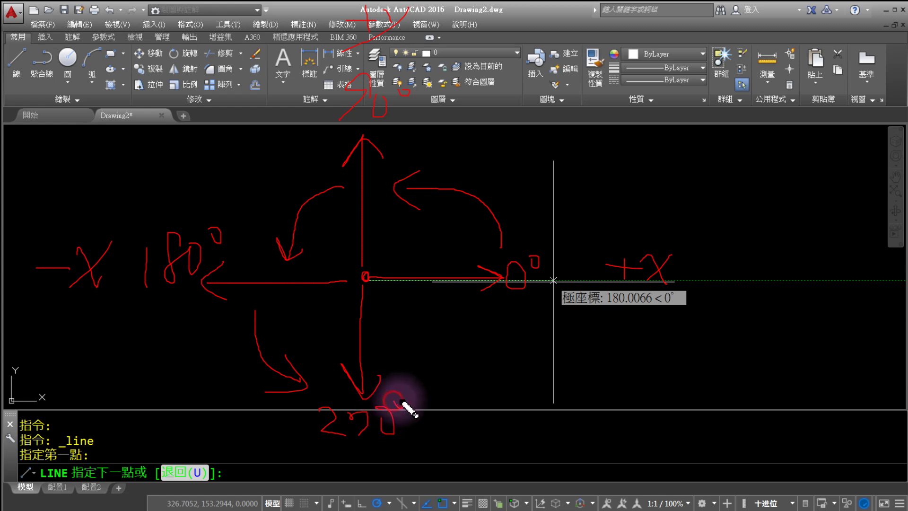
pyautogui.moveTo(335, 457)
pyautogui.mouseDown()
pyautogui.moveTo(373, 458)
pyautogui.moveTo(360, 483)
pyautogui.mouseUp()
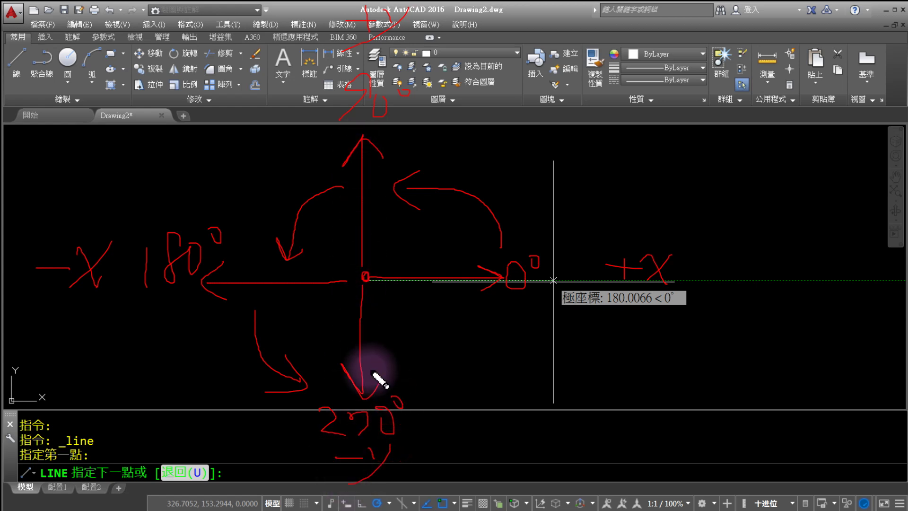
pyautogui.moveTo(402, 361)
pyautogui.mouseDown()
pyautogui.moveTo(463, 300)
pyautogui.moveTo(497, 347)
pyautogui.mouseUp()
pyautogui.moveTo(533, 309)
pyautogui.mouseDown()
pyautogui.moveTo(521, 333)
pyautogui.moveTo(563, 337)
pyautogui.mouseUp()
pyautogui.moveTo(633, 307)
pyautogui.mouseDown()
pyautogui.moveTo(655, 236)
pyautogui.moveTo(652, 303)
pyautogui.mouseUp()
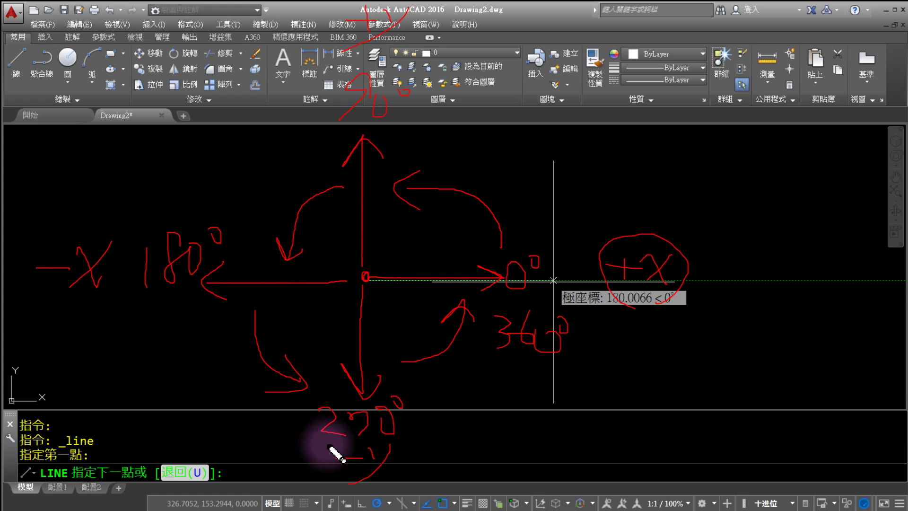
pyautogui.press('Escape')
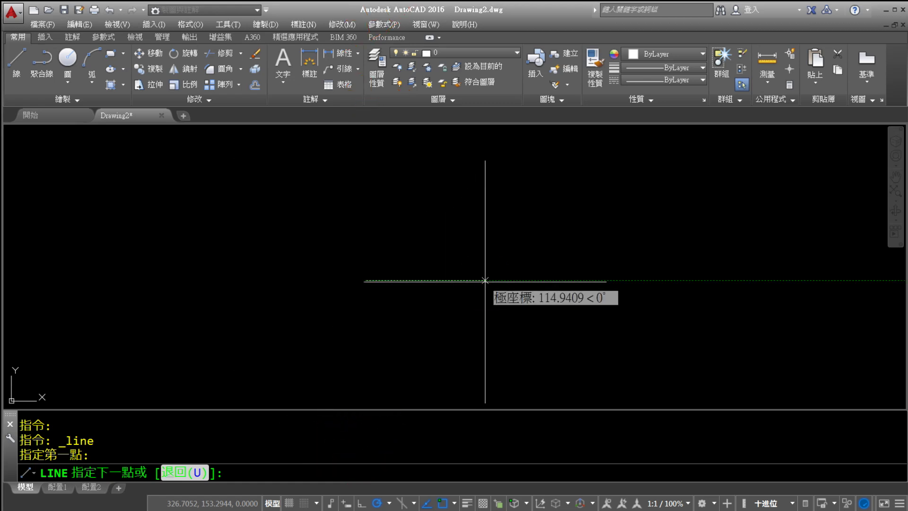
pyautogui.moveTo(589, 306); pyautogui.dragTo(595, 311)
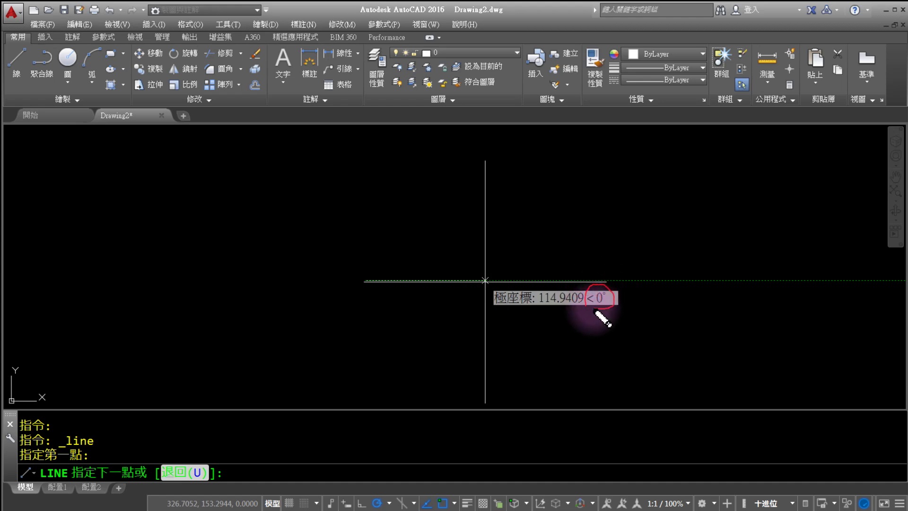
pyautogui.press('Escape')
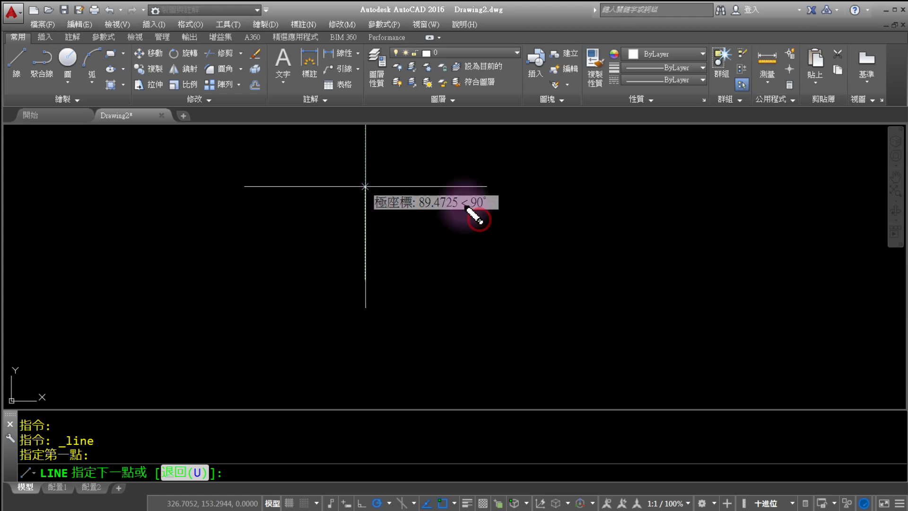
pyautogui.moveTo(480, 218); pyautogui.dragTo(496, 214)
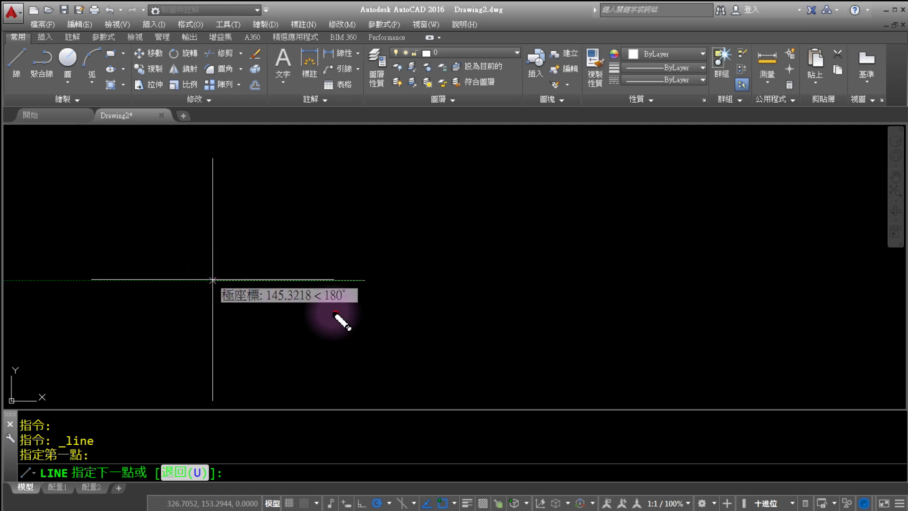
pyautogui.moveTo(334, 312)
pyautogui.mouseDown()
pyautogui.moveTo(355, 296)
pyautogui.moveTo(339, 319)
pyautogui.mouseUp()
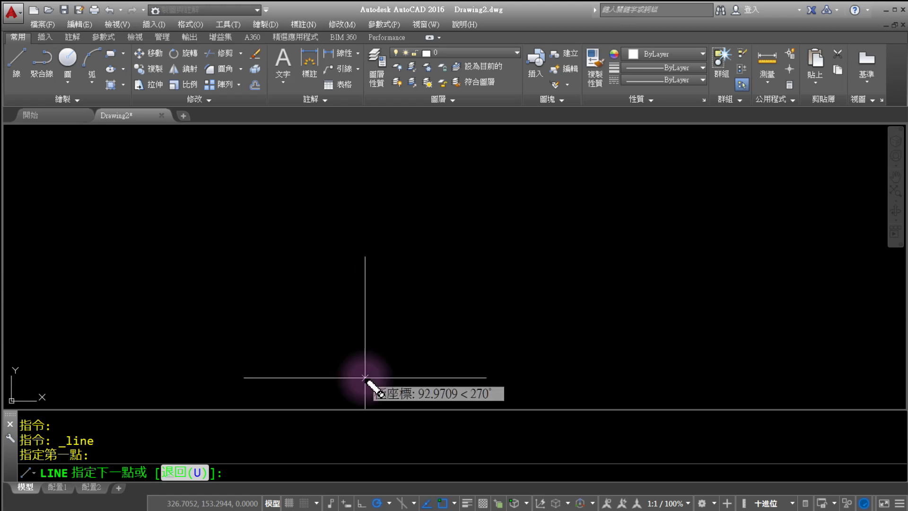
pyautogui.moveTo(463, 398); pyautogui.dragTo(482, 407)
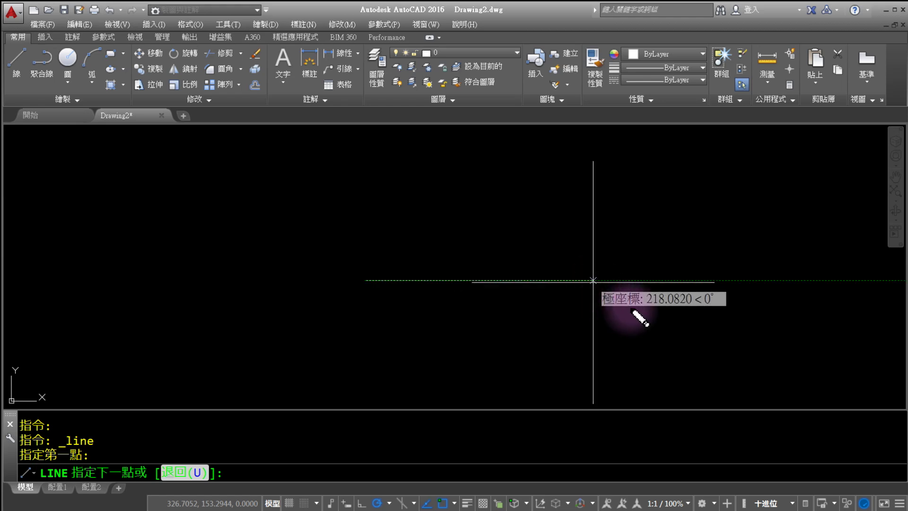
pyautogui.moveTo(636, 309); pyautogui.dragTo(692, 307)
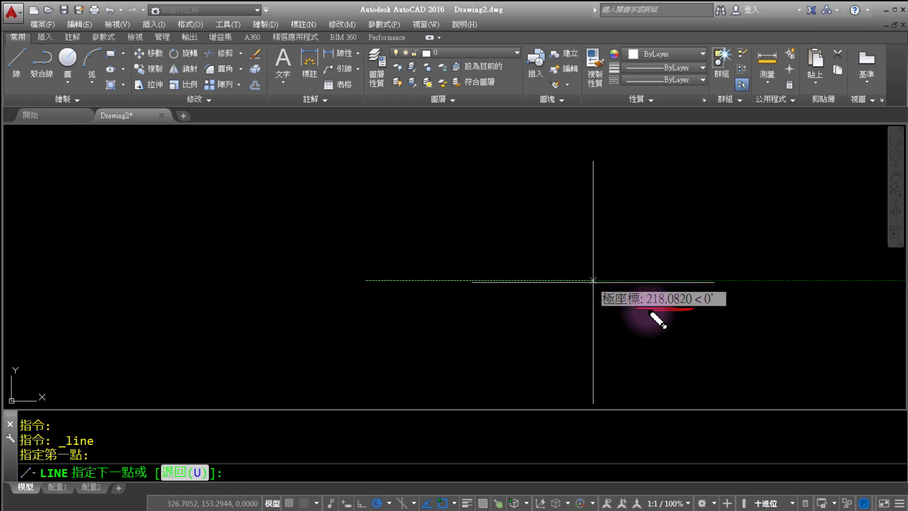
# Step: Write hand-drawn notes across the drawing area, then cancel the pending line with Esc
pyautogui.moveTo(639, 321); pyautogui.dragTo(679, 329)
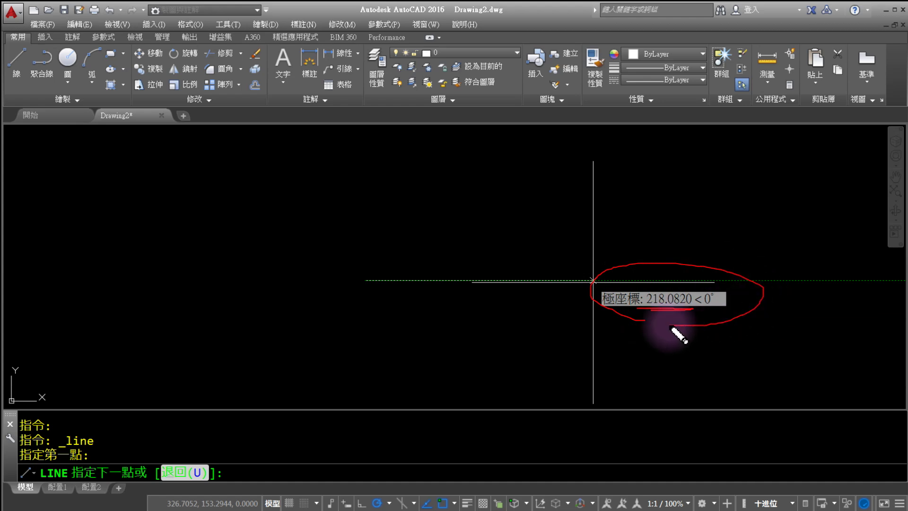
pyautogui.moveTo(94, 169); pyautogui.dragTo(147, 163)
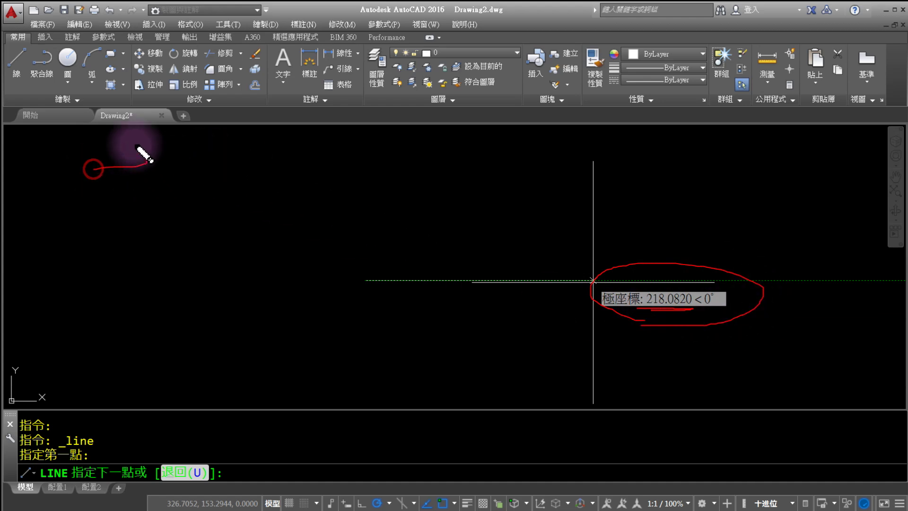
pyautogui.moveTo(126, 128); pyautogui.dragTo(117, 222)
pyautogui.moveTo(124, 168); pyautogui.dragTo(107, 189)
pyautogui.moveTo(131, 183); pyautogui.dragTo(138, 194)
pyautogui.moveTo(142, 164)
pyautogui.mouseDown()
pyautogui.moveTo(158, 214)
pyautogui.moveTo(153, 199)
pyautogui.mouseUp()
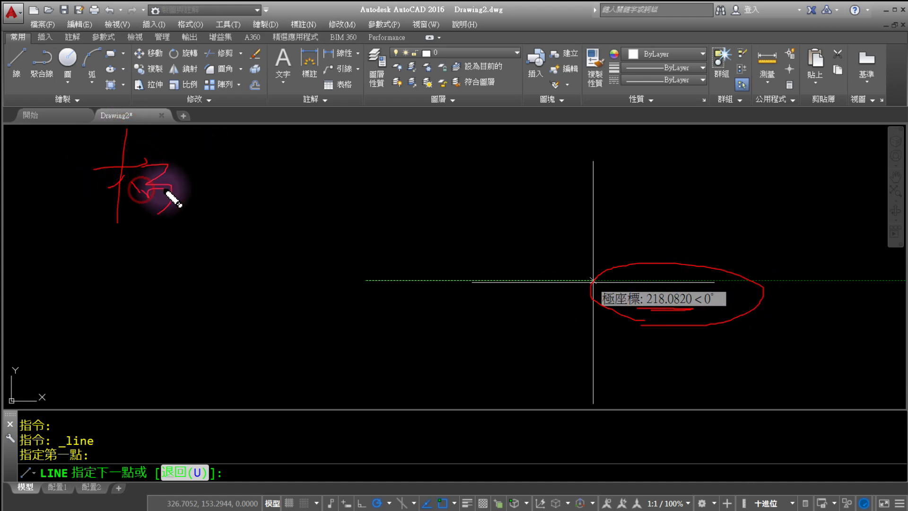
pyautogui.moveTo(194, 176)
pyautogui.mouseDown()
pyautogui.moveTo(208, 179)
pyautogui.moveTo(194, 218)
pyautogui.moveTo(191, 185)
pyautogui.mouseUp()
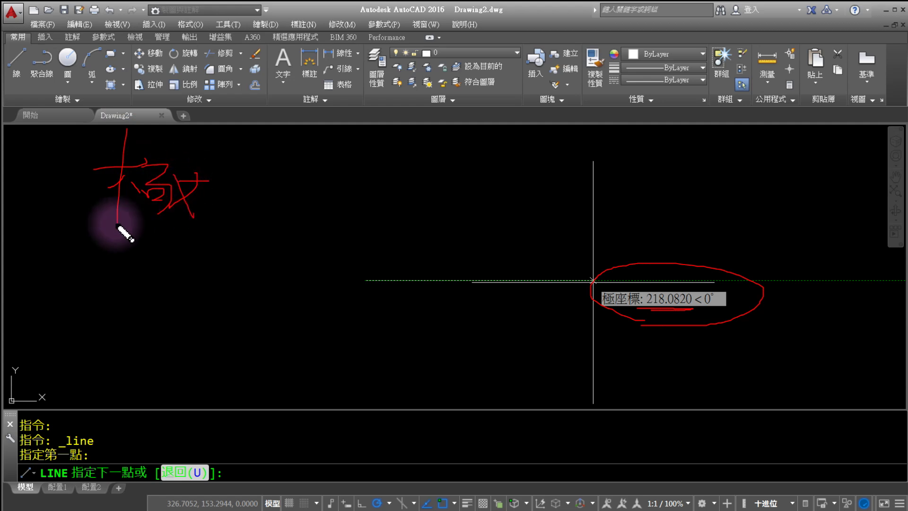
pyautogui.moveTo(84, 220); pyautogui.dragTo(204, 219)
pyautogui.moveTo(146, 209); pyautogui.dragTo(157, 209)
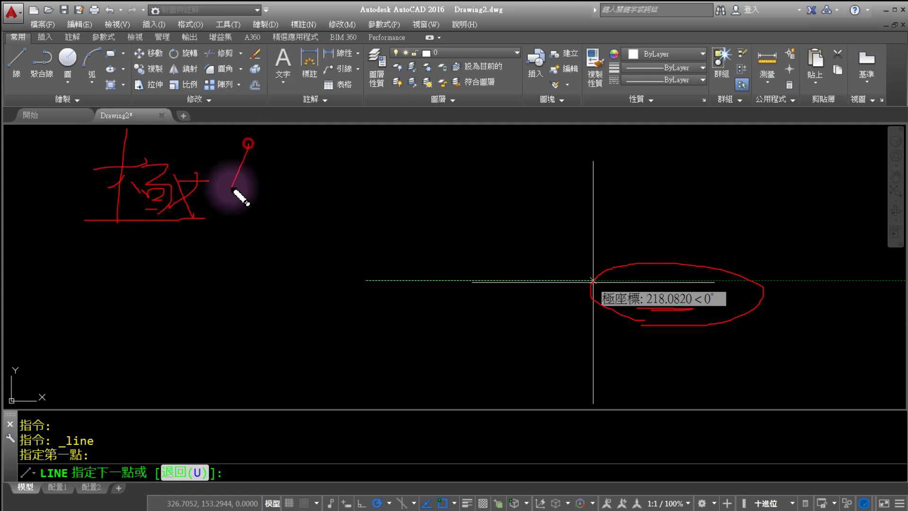
pyautogui.moveTo(248, 144); pyautogui.dragTo(223, 211)
pyautogui.moveTo(221, 162); pyautogui.dragTo(260, 206)
pyautogui.moveTo(297, 149); pyautogui.dragTo(263, 208)
pyautogui.moveTo(267, 146); pyautogui.dragTo(312, 206)
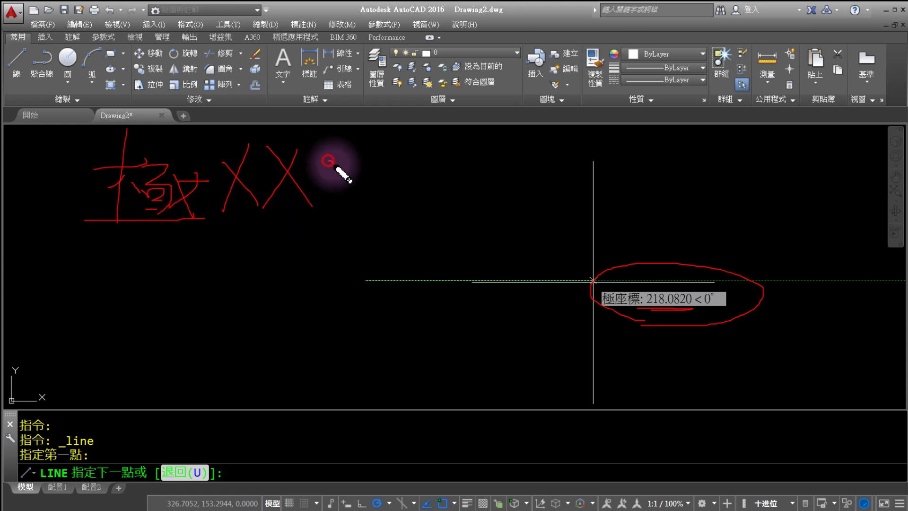
pyautogui.moveTo(328, 161)
pyautogui.mouseDown()
pyautogui.moveTo(332, 177)
pyautogui.moveTo(407, 166)
pyautogui.mouseUp()
pyautogui.moveTo(383, 141)
pyautogui.mouseDown()
pyautogui.moveTo(358, 195)
pyautogui.moveTo(406, 205)
pyautogui.mouseUp()
pyautogui.moveTo(419, 158)
pyautogui.mouseDown()
pyautogui.moveTo(420, 187)
pyautogui.moveTo(446, 186)
pyautogui.mouseUp()
pyautogui.moveTo(466, 144); pyautogui.dragTo(482, 141)
pyautogui.moveTo(440, 193); pyautogui.dragTo(484, 156)
pyautogui.moveTo(458, 165)
pyautogui.mouseDown()
pyautogui.moveTo(477, 174)
pyautogui.moveTo(483, 191)
pyautogui.mouseUp()
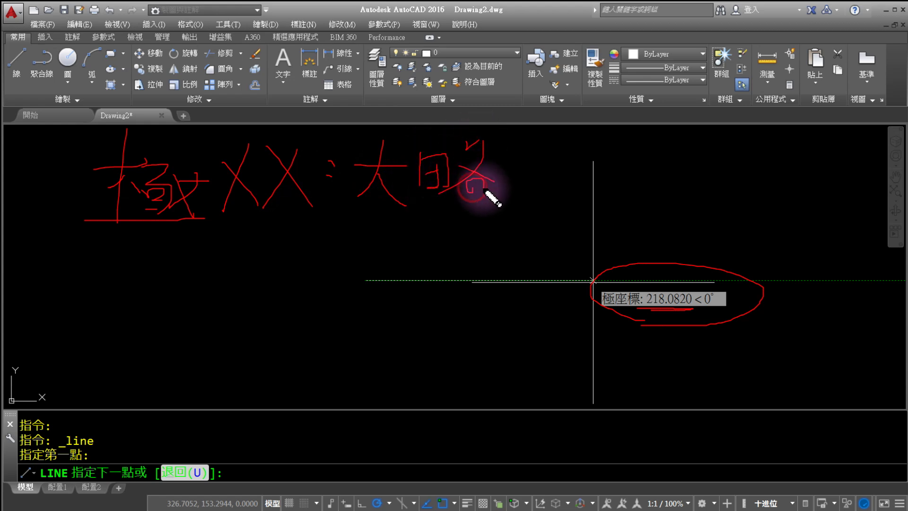
pyautogui.moveTo(516, 137)
pyautogui.mouseDown()
pyautogui.moveTo(515, 172)
pyautogui.moveTo(538, 140)
pyautogui.mouseUp()
pyautogui.moveTo(521, 156)
pyautogui.mouseDown()
pyautogui.moveTo(533, 156)
pyautogui.moveTo(537, 169)
pyautogui.moveTo(530, 203)
pyautogui.mouseUp()
pyautogui.moveTo(548, 178); pyautogui.dragTo(548, 198)
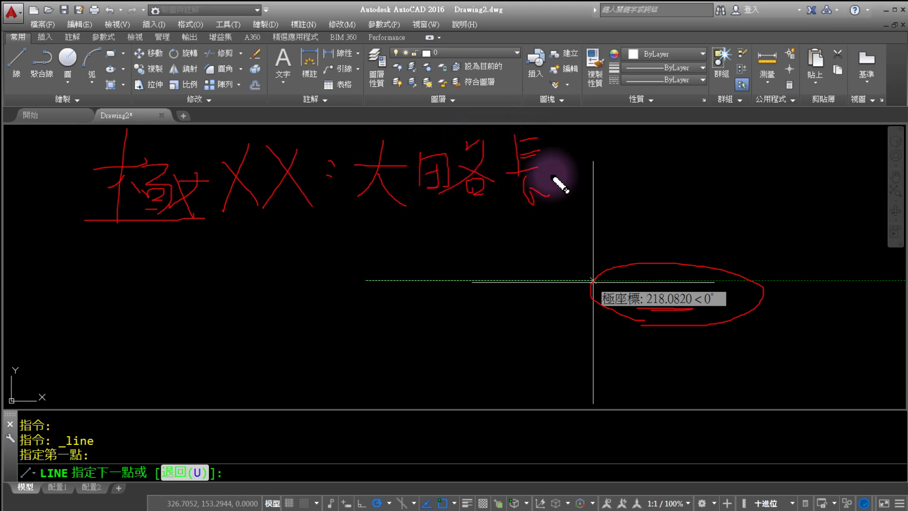
pyautogui.moveTo(589, 131)
pyautogui.mouseDown()
pyautogui.moveTo(597, 142)
pyautogui.moveTo(561, 203)
pyautogui.mouseUp()
pyautogui.moveTo(581, 151)
pyautogui.mouseDown()
pyautogui.moveTo(599, 150)
pyautogui.moveTo(568, 198)
pyautogui.moveTo(620, 218)
pyautogui.moveTo(570, 151)
pyautogui.mouseUp()
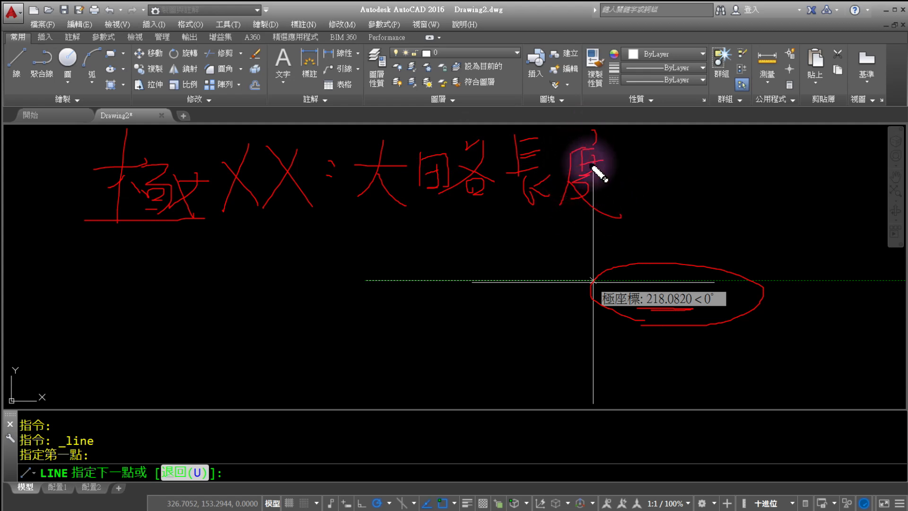
pyautogui.moveTo(672, 119)
pyautogui.mouseDown()
pyautogui.moveTo(647, 151)
pyautogui.moveTo(686, 225)
pyautogui.mouseUp()
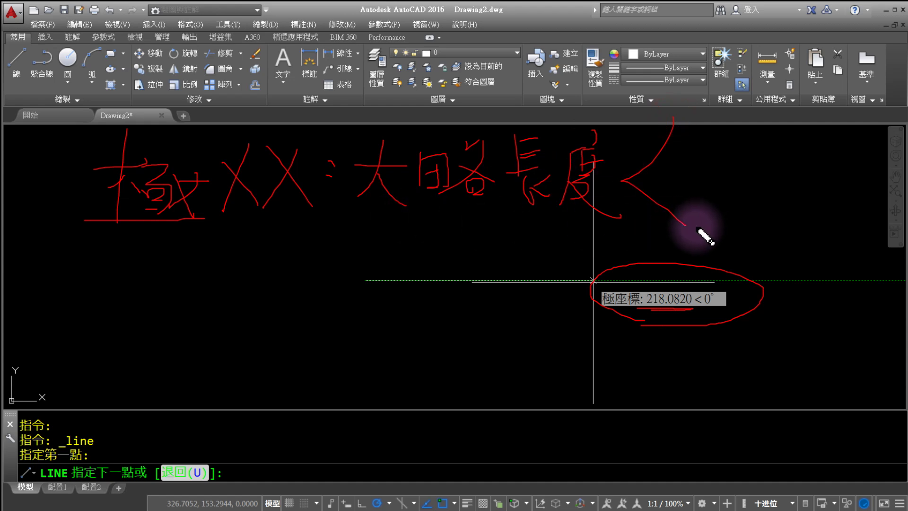
pyautogui.moveTo(728, 137)
pyautogui.mouseDown()
pyautogui.moveTo(733, 200)
pyautogui.moveTo(746, 141)
pyautogui.moveTo(762, 136)
pyautogui.mouseUp()
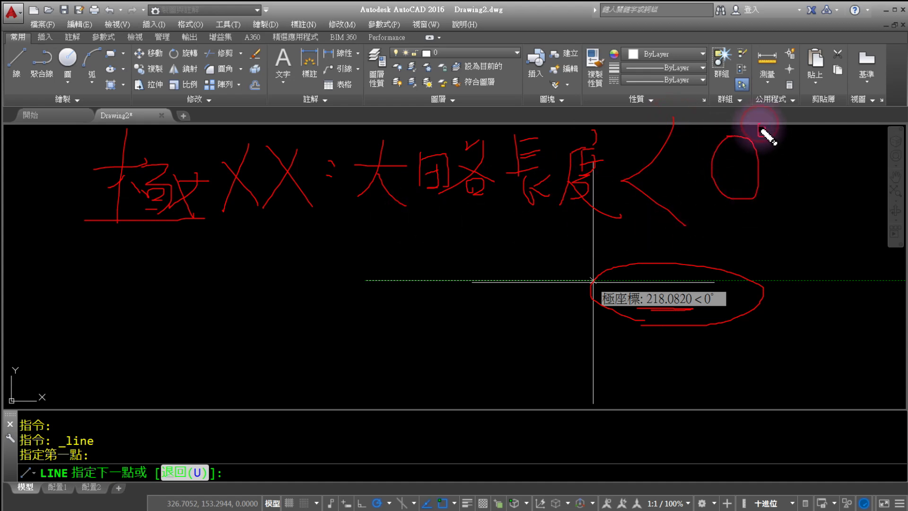
pyautogui.moveTo(723, 216); pyautogui.dragTo(746, 219)
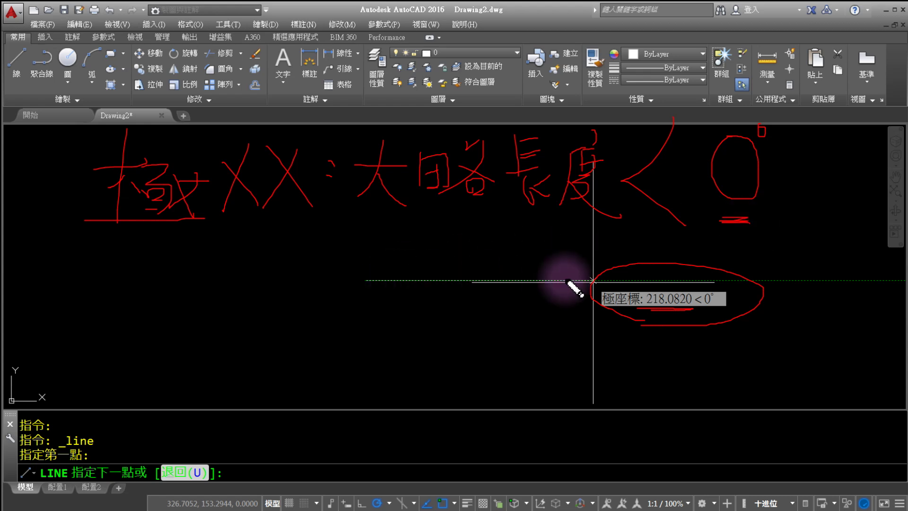
pyautogui.moveTo(352, 213); pyautogui.dragTo(615, 219)
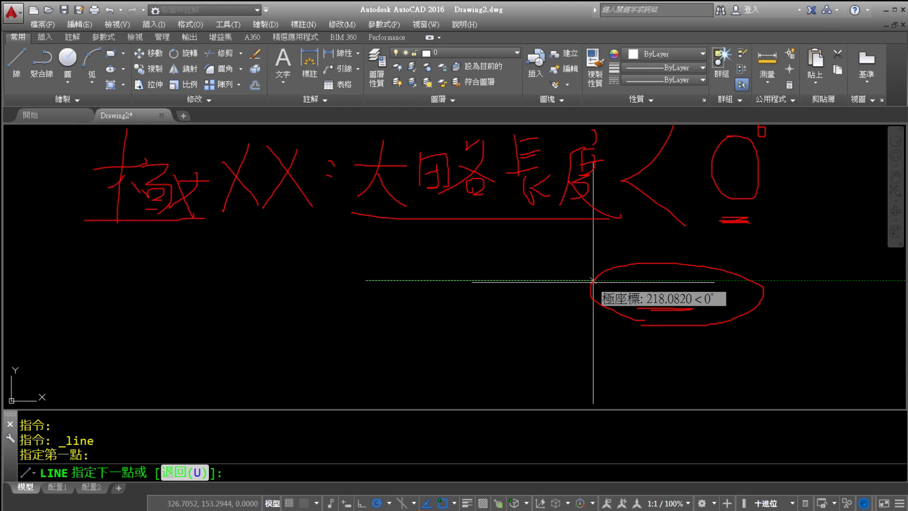
pyautogui.press('Escape')
# Step: Draw one horizontal line 47.5 units long at 0° and end the LINE command
pyautogui.press('Escape')
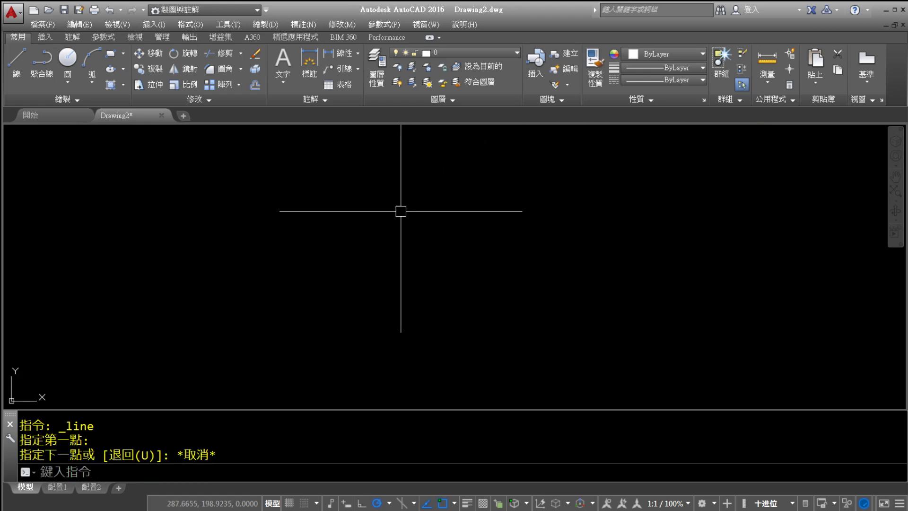
pyautogui.press('Escape')
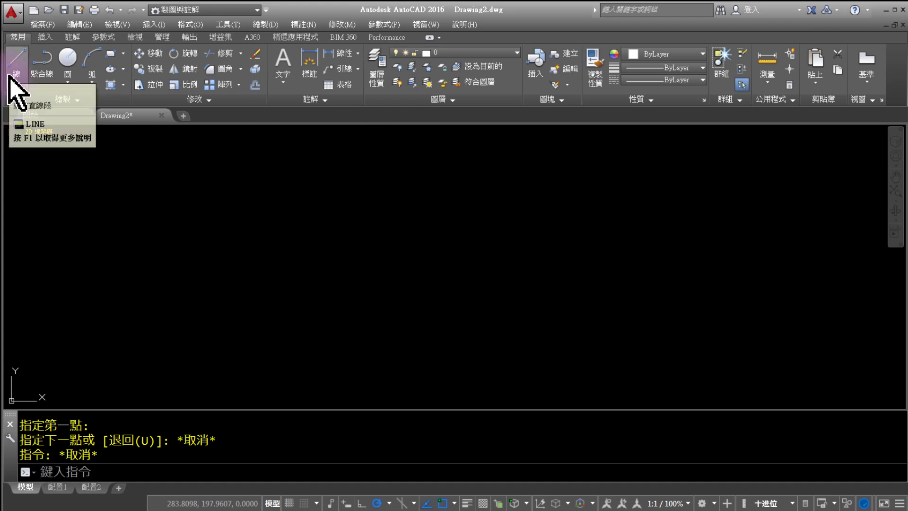
pyautogui.click(10, 76)
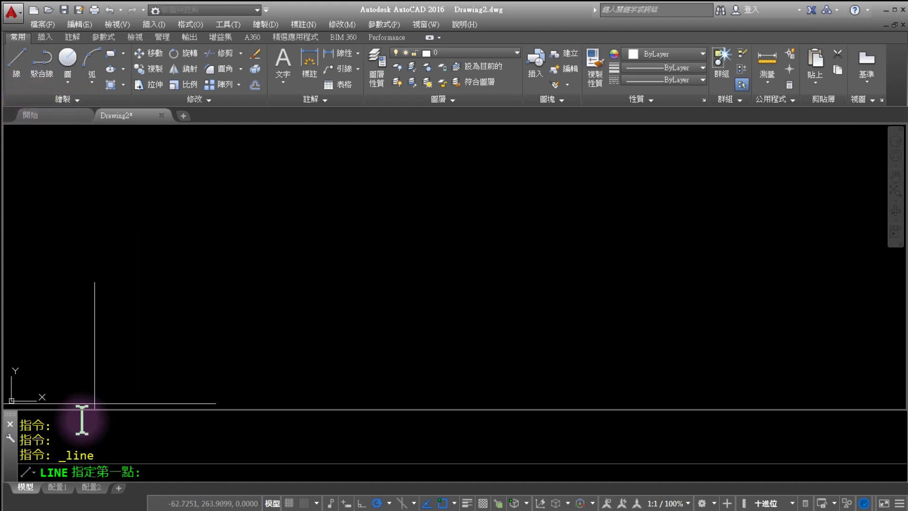
pyautogui.moveTo(66, 466)
pyautogui.mouseDown()
pyautogui.moveTo(88, 494)
pyautogui.moveTo(146, 478)
pyautogui.mouseUp()
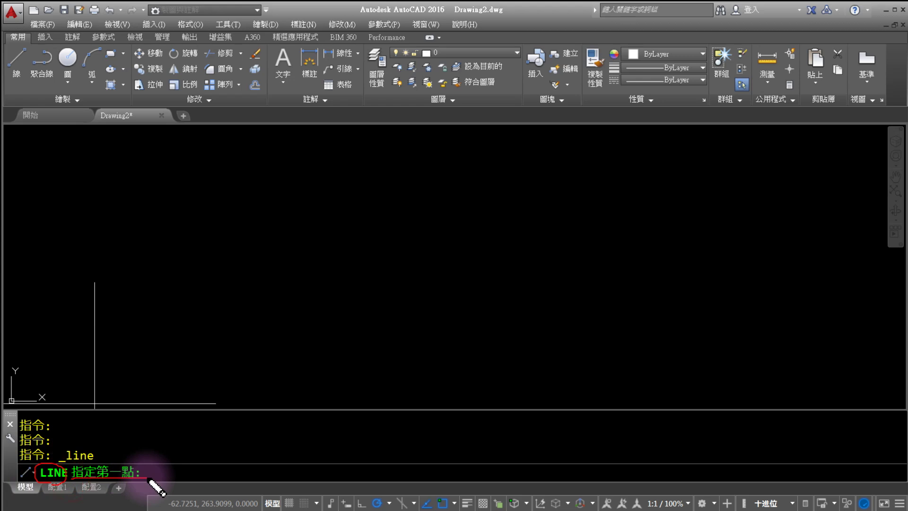
pyautogui.press('Escape')
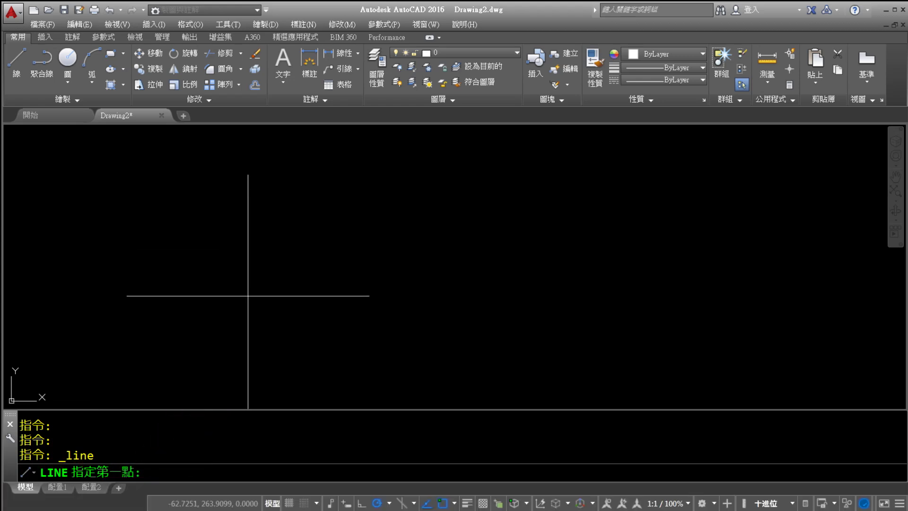
pyautogui.click(247, 296)
pyautogui.write('47.5')
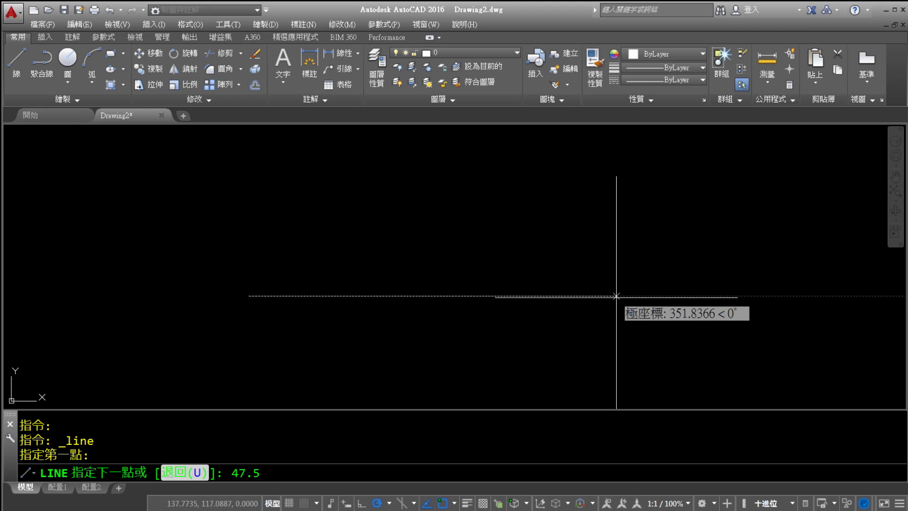
pyautogui.press('Return')
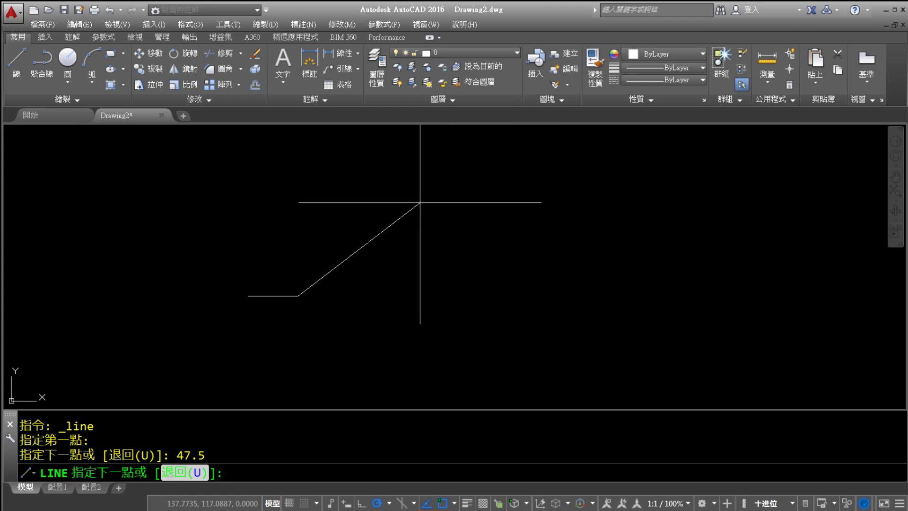
pyautogui.press('Escape')
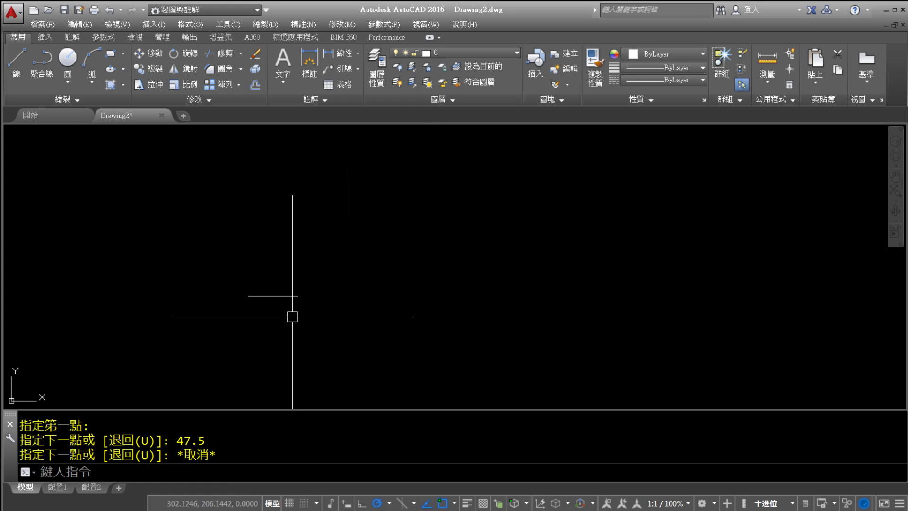
pyautogui.moveTo(302, 305)
pyautogui.mouseDown()
pyautogui.moveTo(318, 287)
pyautogui.moveTo(314, 306)
pyautogui.mouseUp()
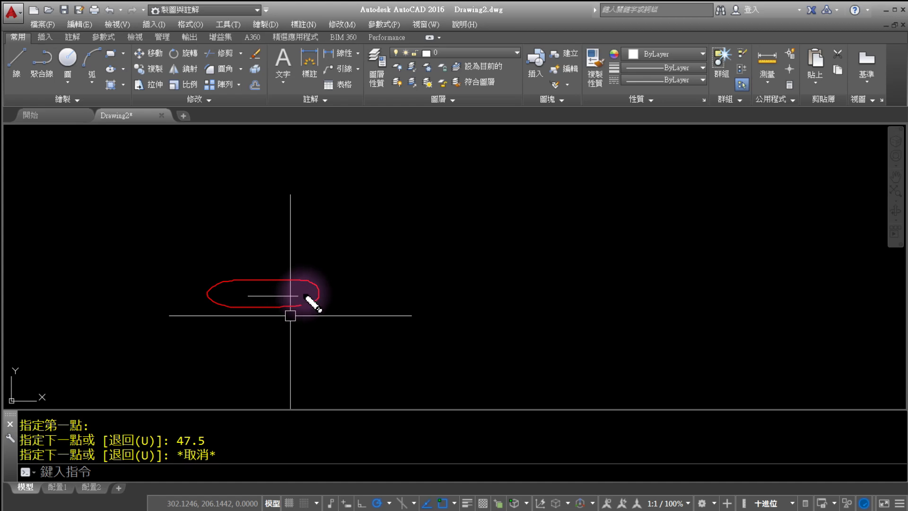
pyautogui.moveTo(460, 398)
pyautogui.mouseDown()
pyautogui.moveTo(593, 337)
pyautogui.moveTo(583, 411)
pyautogui.mouseUp()
pyautogui.moveTo(472, 413)
pyautogui.mouseDown()
pyautogui.moveTo(552, 414)
pyautogui.moveTo(476, 480)
pyautogui.mouseUp()
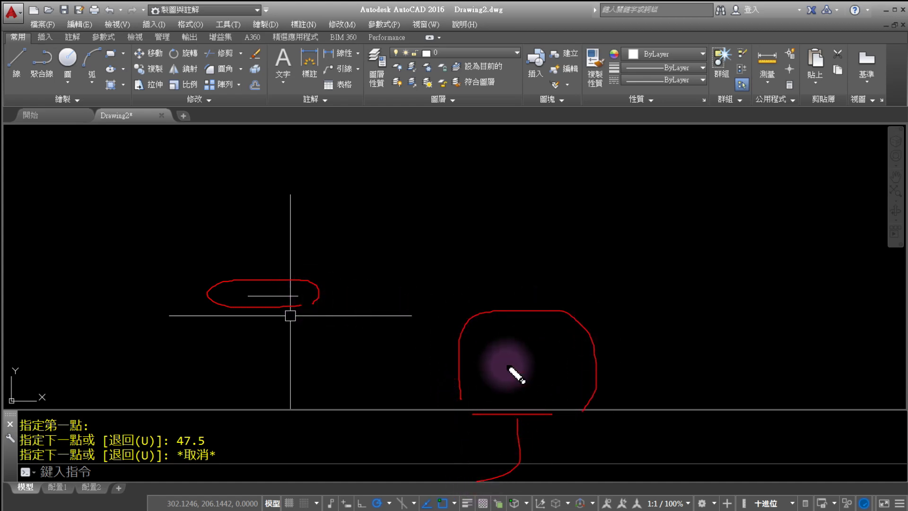
pyautogui.moveTo(519, 326)
pyautogui.mouseDown()
pyautogui.moveTo(504, 360)
pyautogui.moveTo(525, 345)
pyautogui.mouseUp()
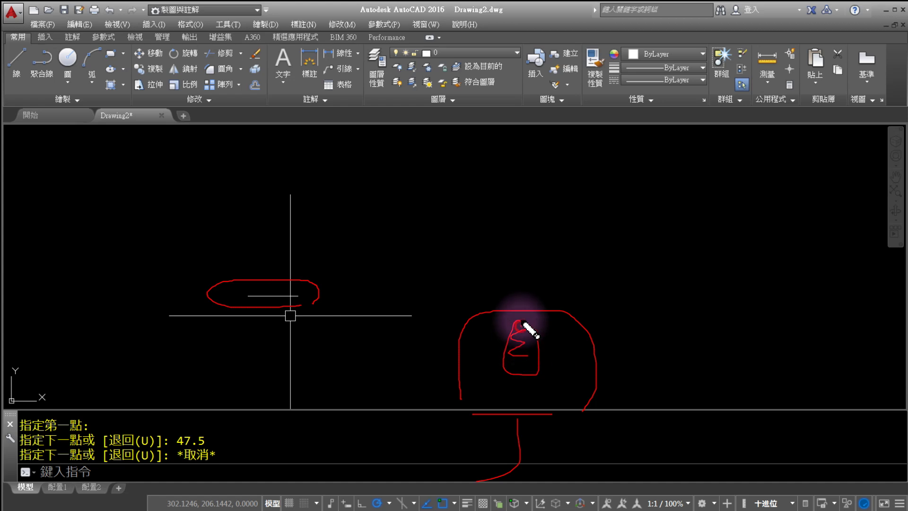
pyautogui.moveTo(526, 326); pyautogui.dragTo(517, 255)
pyautogui.moveTo(501, 288)
pyautogui.mouseDown()
pyautogui.moveTo(533, 273)
pyautogui.moveTo(533, 316)
pyautogui.mouseUp()
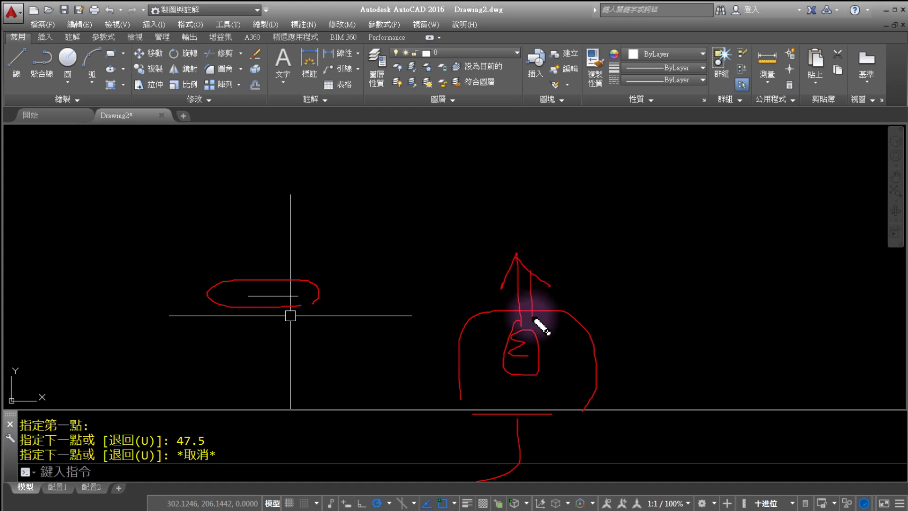
pyautogui.moveTo(327, 52)
pyautogui.mouseDown()
pyautogui.moveTo(322, 88)
pyautogui.moveTo(331, 113)
pyautogui.moveTo(341, 89)
pyautogui.moveTo(356, 114)
pyautogui.moveTo(376, 113)
pyautogui.mouseUp()
pyautogui.moveTo(399, 71)
pyautogui.mouseDown()
pyautogui.moveTo(373, 99)
pyautogui.moveTo(373, 135)
pyautogui.mouseUp()
pyautogui.moveTo(390, 90)
pyautogui.mouseDown()
pyautogui.moveTo(409, 101)
pyautogui.moveTo(416, 134)
pyautogui.moveTo(436, 114)
pyautogui.mouseUp()
pyautogui.moveTo(434, 121)
pyautogui.mouseDown()
pyautogui.moveTo(494, 85)
pyautogui.moveTo(537, 85)
pyautogui.moveTo(515, 134)
pyautogui.mouseUp()
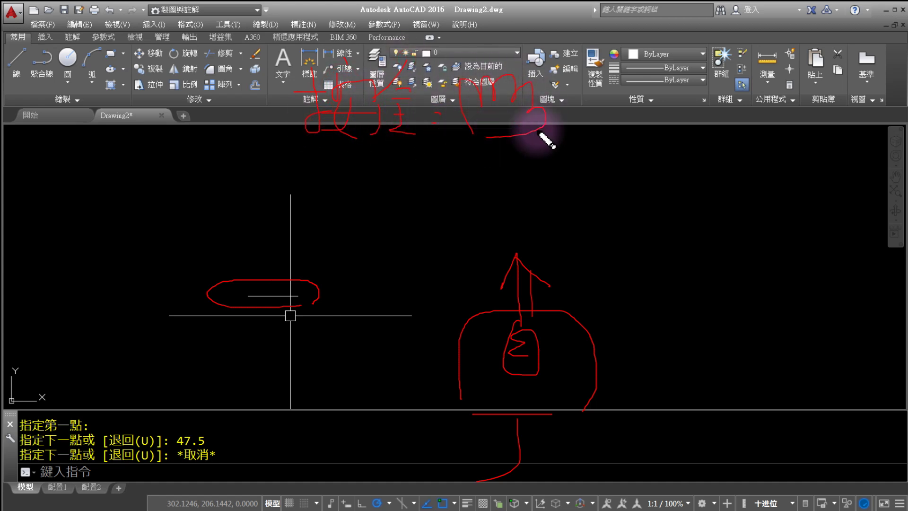
pyautogui.moveTo(588, 64); pyautogui.dragTo(605, 64)
pyautogui.moveTo(582, 99); pyautogui.dragTo(615, 97)
pyautogui.moveTo(593, 66); pyautogui.dragTo(591, 147)
pyautogui.moveTo(647, 75)
pyautogui.mouseDown()
pyautogui.moveTo(677, 72)
pyautogui.moveTo(653, 121)
pyautogui.moveTo(645, 112)
pyautogui.mouseUp()
pyautogui.moveTo(668, 97)
pyautogui.mouseDown()
pyautogui.moveTo(685, 91)
pyautogui.moveTo(674, 94)
pyautogui.moveTo(681, 139)
pyautogui.moveTo(707, 112)
pyautogui.mouseUp()
pyautogui.moveTo(336, 232)
pyautogui.mouseDown()
pyautogui.moveTo(326, 189)
pyautogui.moveTo(347, 186)
pyautogui.mouseUp()
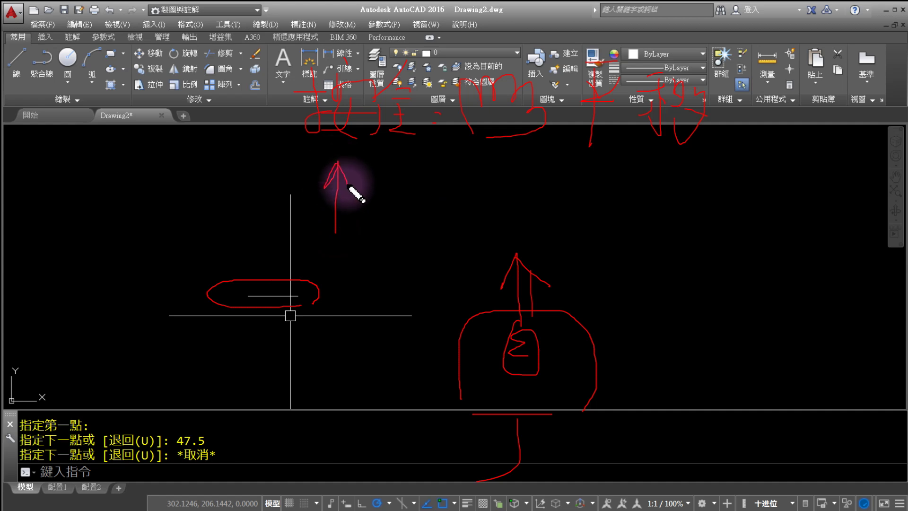
pyautogui.moveTo(382, 159)
pyautogui.mouseDown()
pyautogui.moveTo(382, 230)
pyautogui.moveTo(399, 208)
pyautogui.mouseUp()
pyautogui.moveTo(450, 185); pyautogui.dragTo(452, 199)
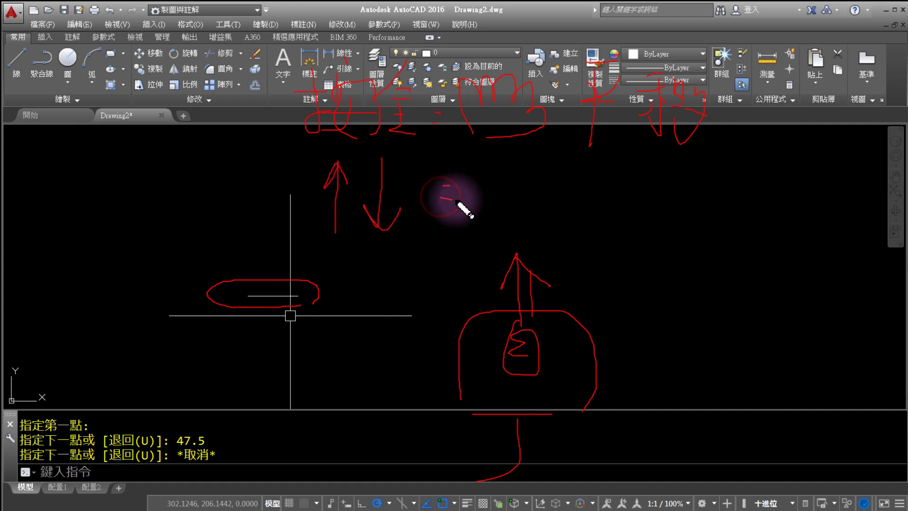
pyautogui.moveTo(502, 166); pyautogui.dragTo(520, 188)
pyautogui.moveTo(544, 156)
pyautogui.mouseDown()
pyautogui.moveTo(549, 165)
pyautogui.moveTo(576, 167)
pyautogui.moveTo(576, 180)
pyautogui.moveTo(539, 222)
pyautogui.mouseUp()
pyautogui.moveTo(550, 208); pyautogui.dragTo(570, 226)
pyautogui.moveTo(593, 184)
pyautogui.mouseDown()
pyautogui.moveTo(619, 182)
pyautogui.moveTo(598, 222)
pyautogui.mouseUp()
pyautogui.moveTo(648, 152)
pyautogui.mouseDown()
pyautogui.moveTo(631, 213)
pyautogui.moveTo(666, 239)
pyautogui.mouseUp()
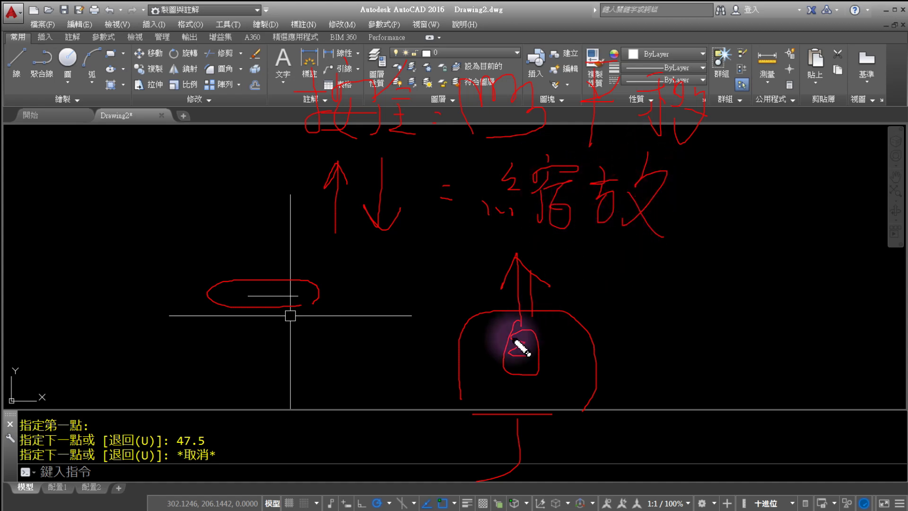
pyautogui.moveTo(489, 370)
pyautogui.mouseDown()
pyautogui.moveTo(491, 328)
pyautogui.moveTo(497, 332)
pyautogui.mouseUp()
pyautogui.moveTo(549, 350); pyautogui.dragTo(570, 351)
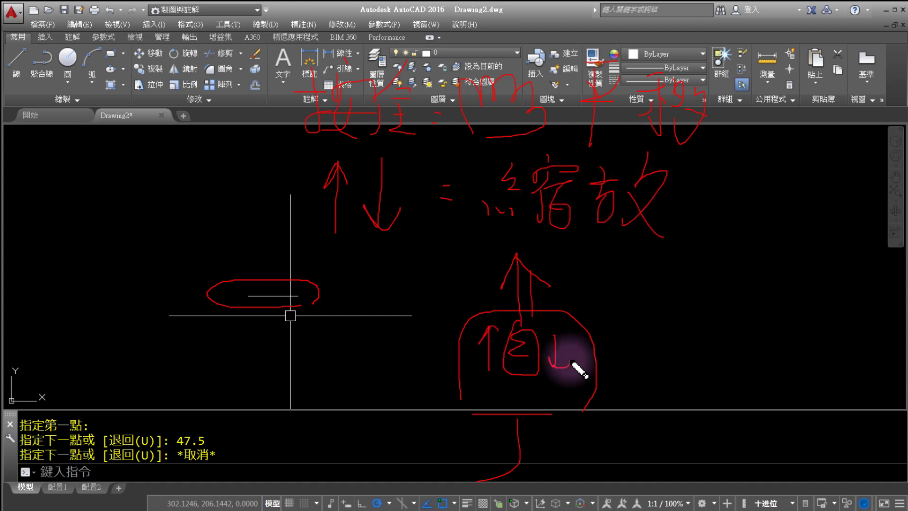
pyautogui.moveTo(589, 182)
pyautogui.mouseDown()
pyautogui.moveTo(615, 179)
pyautogui.moveTo(608, 202)
pyautogui.mouseUp()
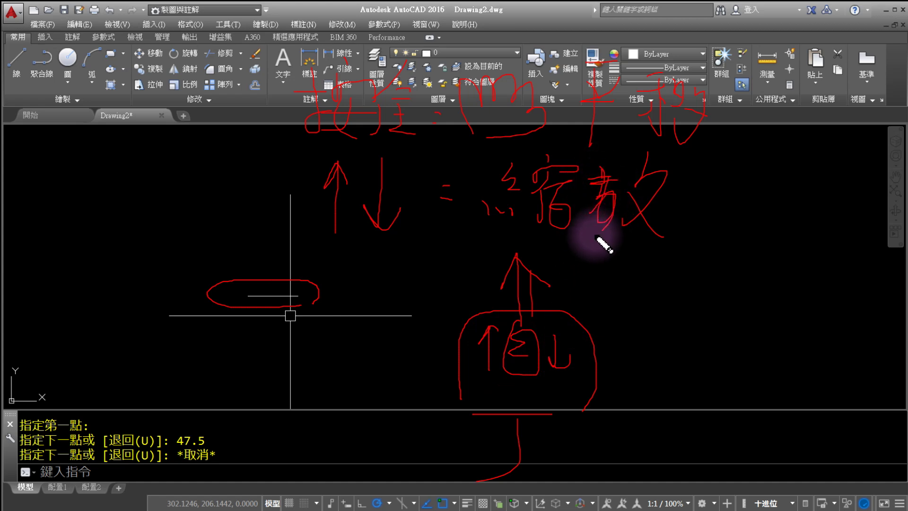
pyautogui.press('Escape')
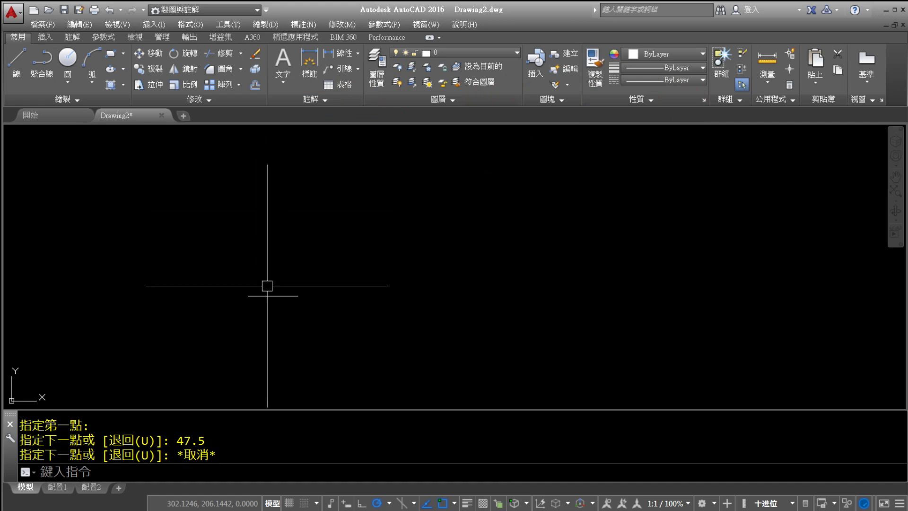
# Step: Zoom in on the 47.5 line and pan it to the centre of the view
pyautogui.scroll(2, 272, 286)
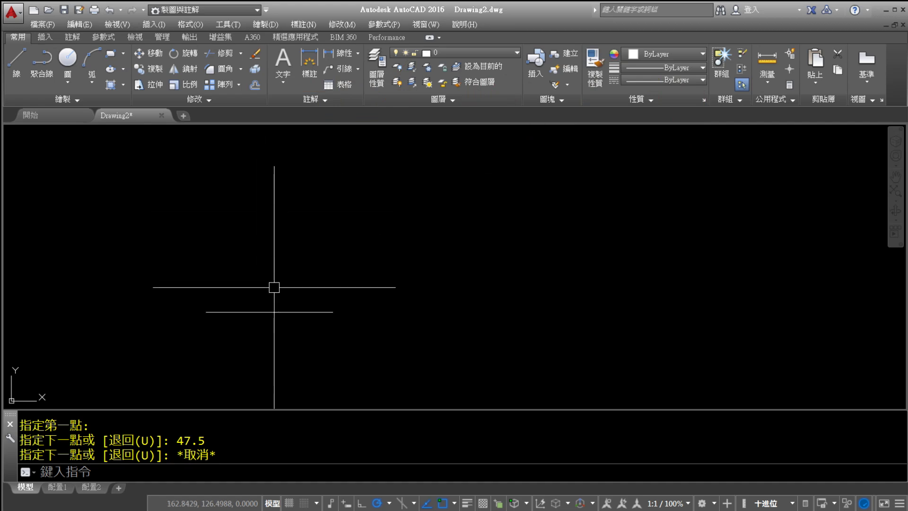
pyautogui.scroll(5, 271, 302)
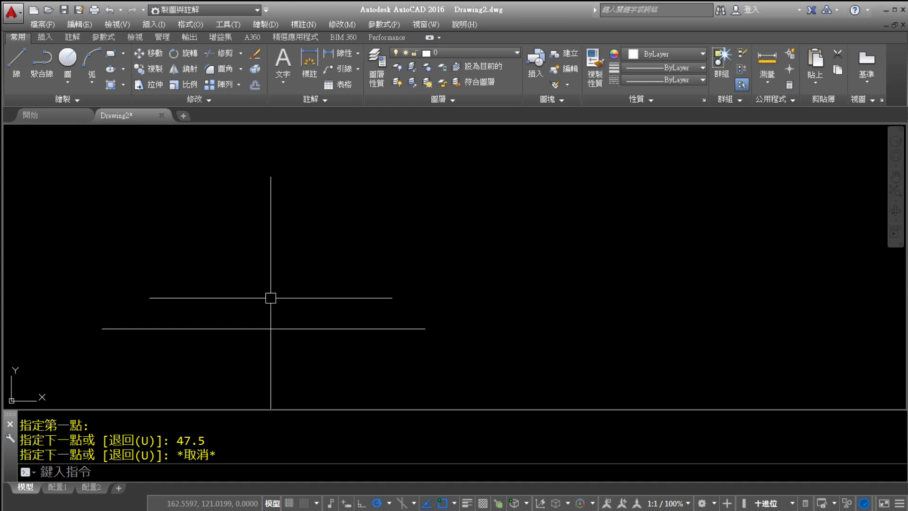
pyautogui.scroll(-4, 270, 296)
pyautogui.scroll(-2, 270, 295)
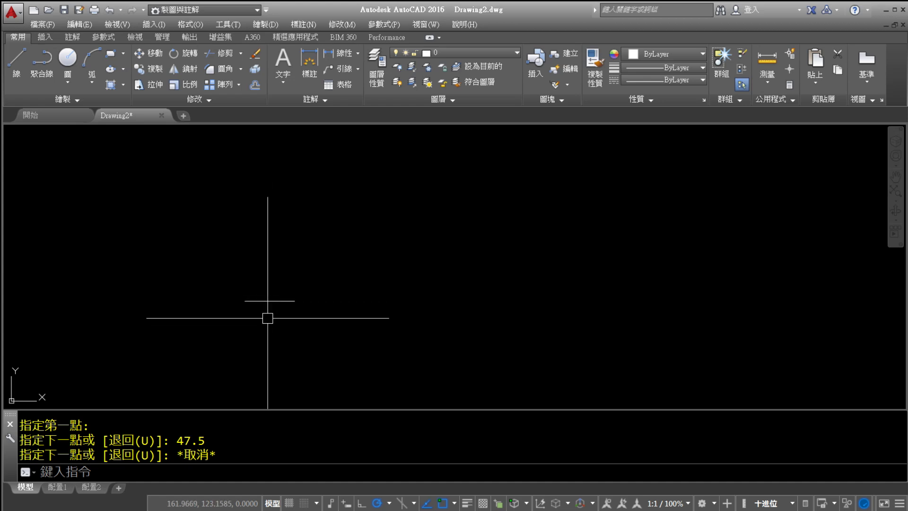
pyautogui.scroll(5, 265, 289)
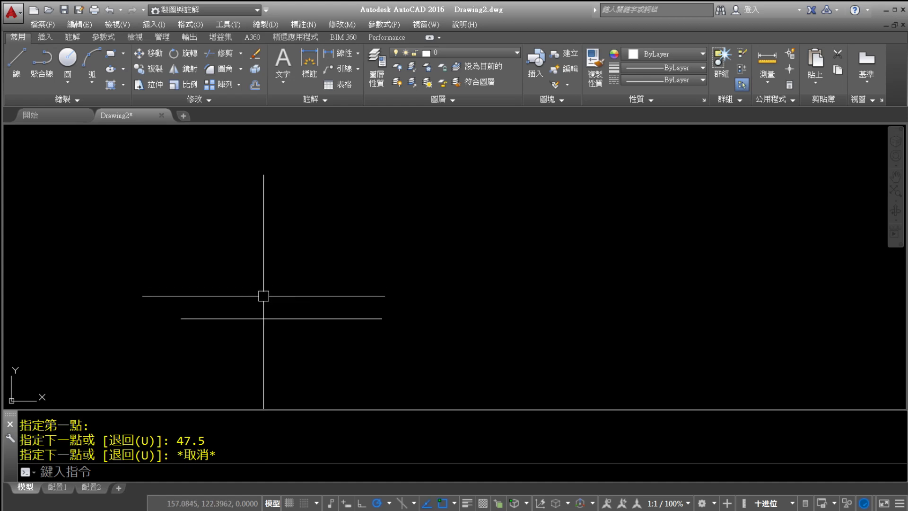
pyautogui.scroll(2, 264, 298)
pyautogui.scroll(2, 265, 303)
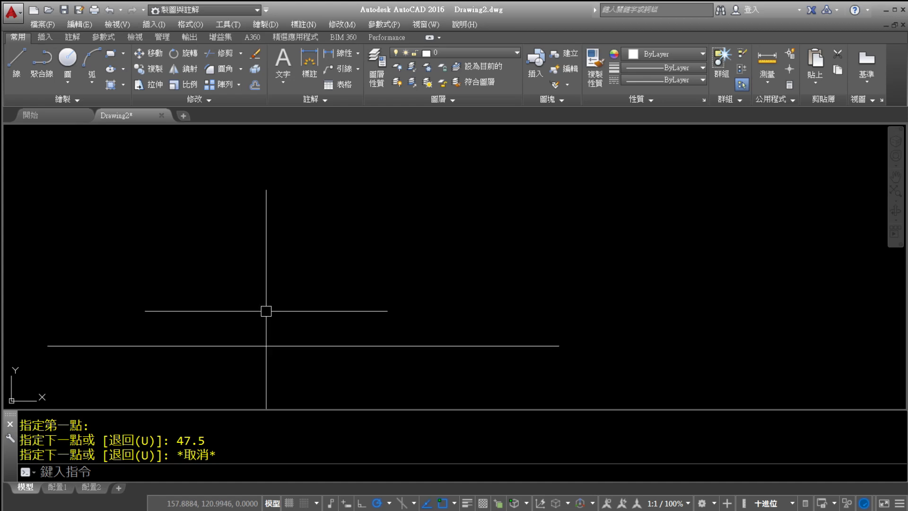
pyautogui.scroll(2, 266, 310)
pyautogui.scroll(-2, 272, 309)
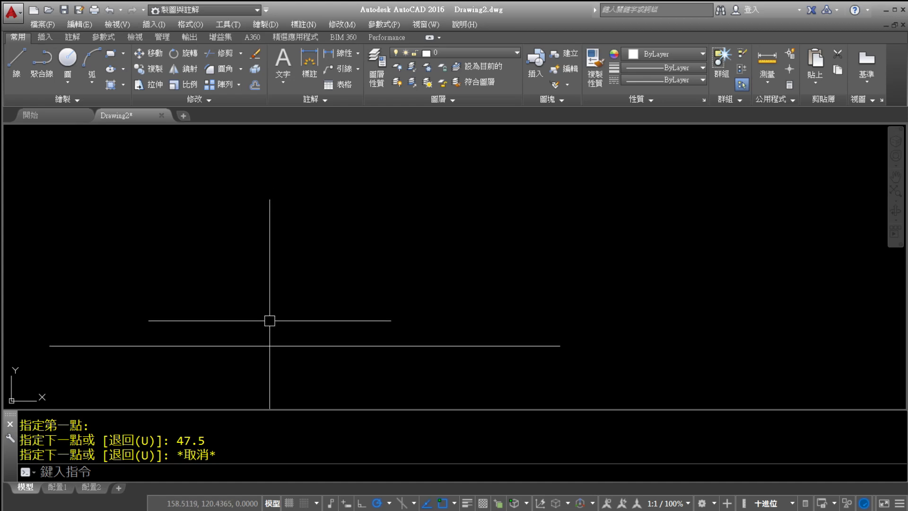
pyautogui.moveTo(269, 322)
pyautogui.mouseDown(button='middle')
pyautogui.moveTo(322, 225)
pyautogui.moveTo(466, 211)
pyautogui.moveTo(449, 298)
pyautogui.moveTo(397, 223)
pyautogui.moveTo(444, 228)
pyautogui.moveTo(446, 285)
pyautogui.moveTo(411, 219)
pyautogui.moveTo(428, 281)
pyautogui.mouseUp(button='middle')
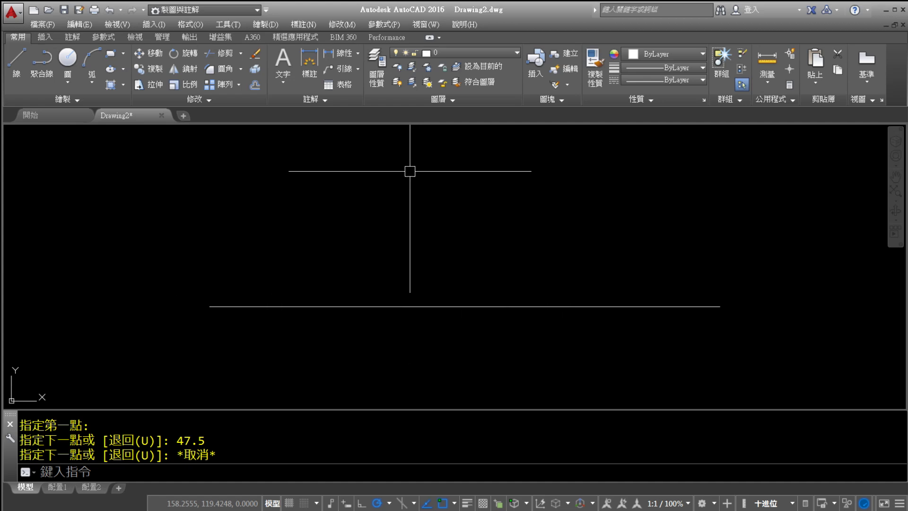
# Step: Choose Linear from the Annotation dimension dropdown and annotate both ends of the line
pyautogui.click(359, 53)
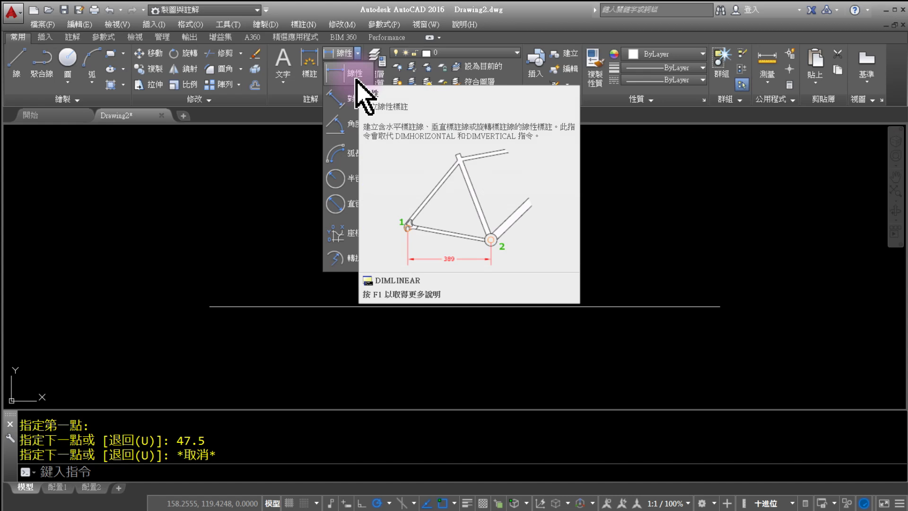
pyautogui.click(355, 76)
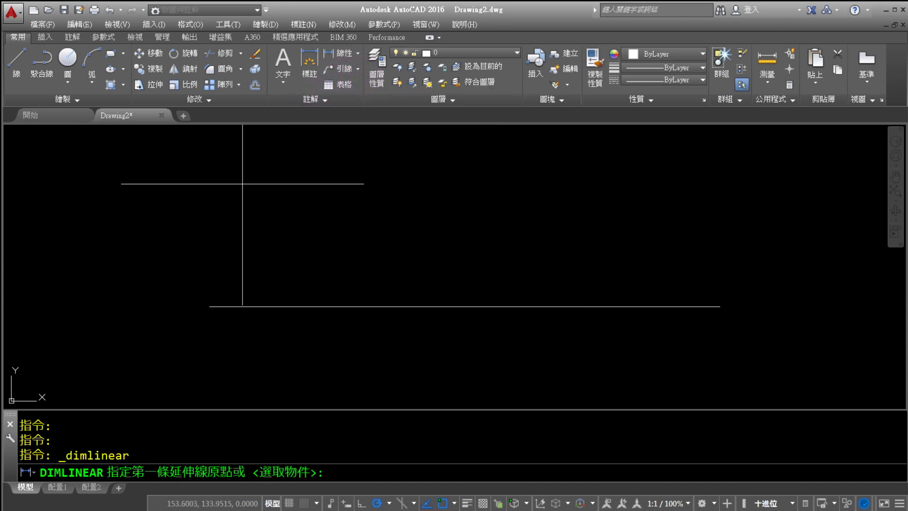
pyautogui.moveTo(202, 290)
pyautogui.mouseDown()
pyautogui.moveTo(206, 320)
pyautogui.moveTo(223, 307)
pyautogui.moveTo(201, 290)
pyautogui.moveTo(227, 327)
pyautogui.mouseUp()
pyautogui.moveTo(153, 293); pyautogui.dragTo(154, 335)
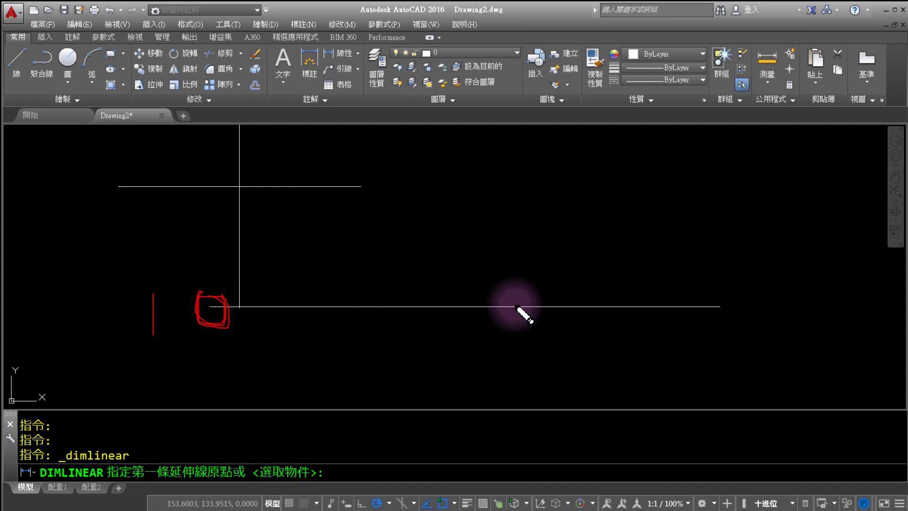
pyautogui.moveTo(700, 291)
pyautogui.mouseDown()
pyautogui.moveTo(701, 322)
pyautogui.moveTo(719, 326)
pyautogui.moveTo(701, 324)
pyautogui.mouseUp()
pyautogui.moveTo(752, 308)
pyautogui.mouseDown()
pyautogui.moveTo(749, 332)
pyautogui.moveTo(777, 335)
pyautogui.mouseUp()
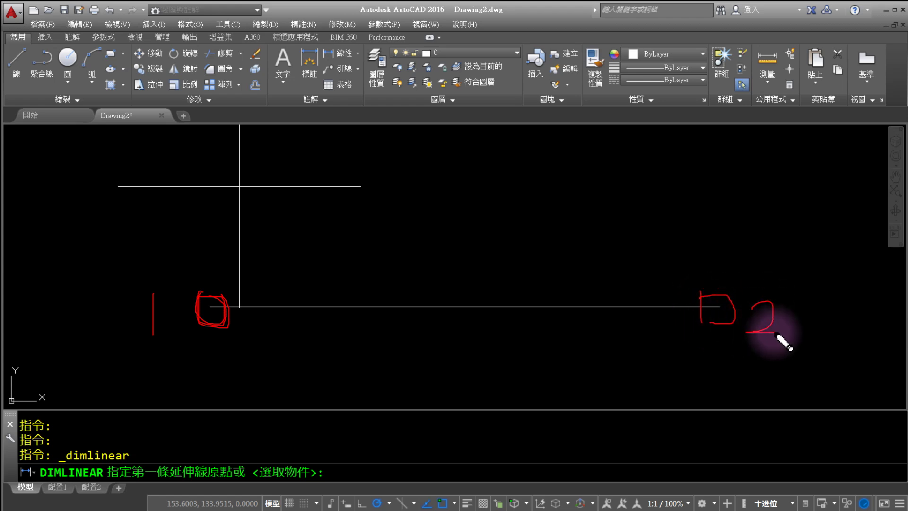
pyautogui.moveTo(722, 297)
pyautogui.mouseDown()
pyautogui.moveTo(712, 203)
pyautogui.moveTo(726, 212)
pyautogui.mouseUp()
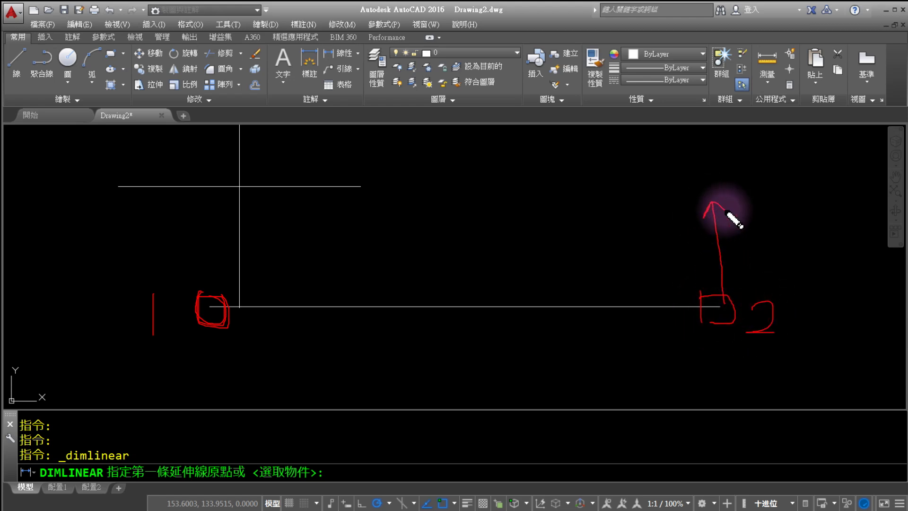
pyautogui.moveTo(742, 174); pyautogui.dragTo(743, 204)
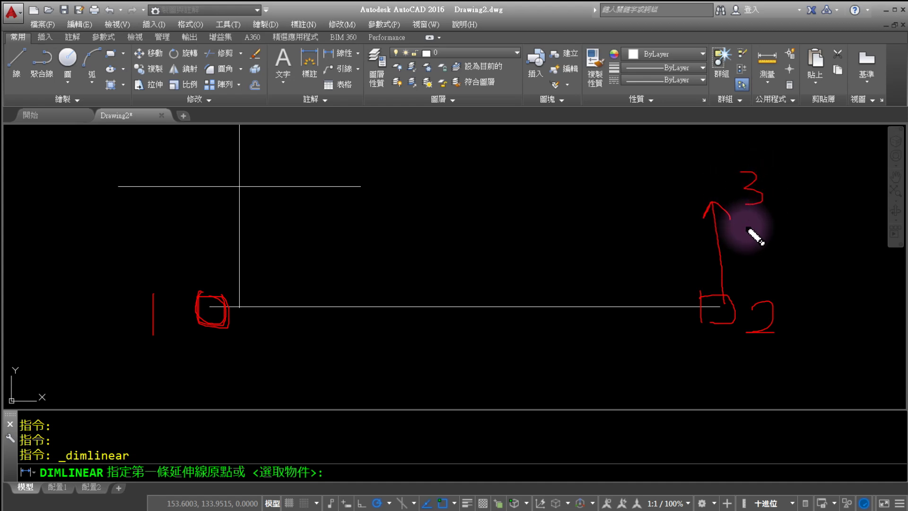
# Step: Dimension the line between its left and right endpoints, placing 47,5 above it
pyautogui.press('Escape')
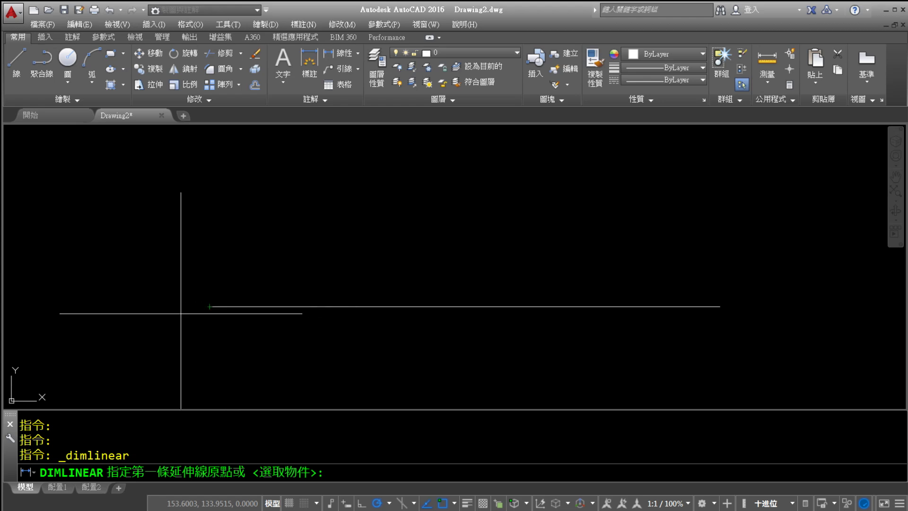
pyautogui.click(209, 306)
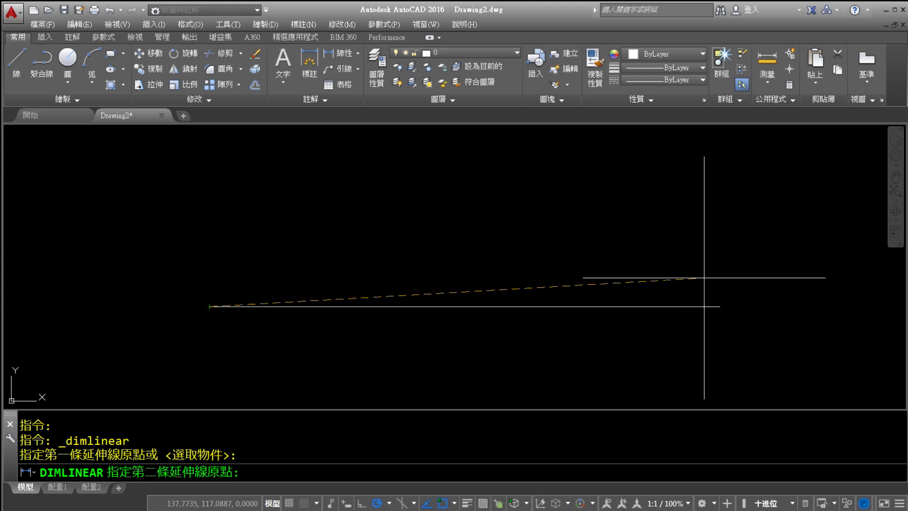
pyautogui.click(719, 306)
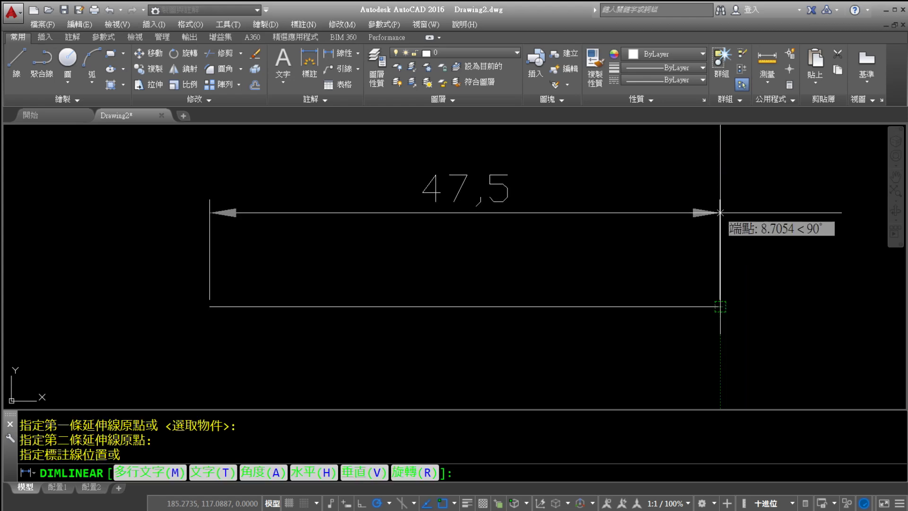
pyautogui.click(719, 225)
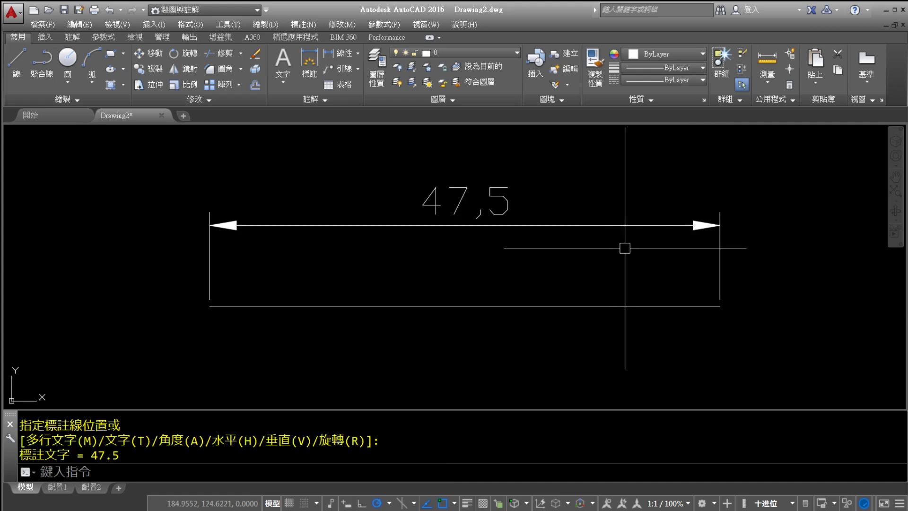
# Step: Zoom and pan to move the dimensioned line toward the left of the view
pyautogui.scroll(-2, 621, 247)
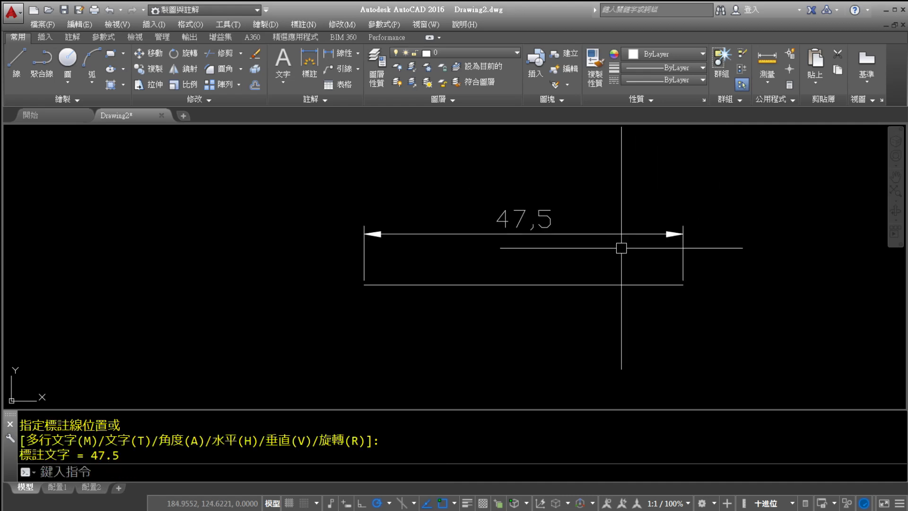
pyautogui.scroll(-2, 621, 248)
pyautogui.scroll(1, 599, 247)
pyautogui.scroll(3, 599, 247)
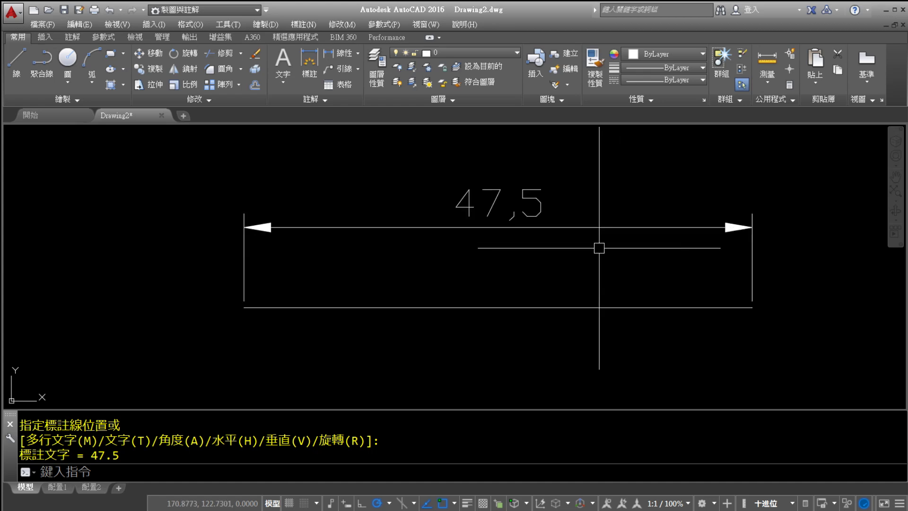
pyautogui.scroll(2, 599, 247)
pyautogui.scroll(-4, 599, 248)
pyautogui.moveTo(600, 249)
pyautogui.mouseDown(button='middle')
pyautogui.moveTo(526, 194)
pyautogui.moveTo(417, 243)
pyautogui.moveTo(434, 260)
pyautogui.moveTo(402, 257)
pyautogui.mouseUp(button='middle')
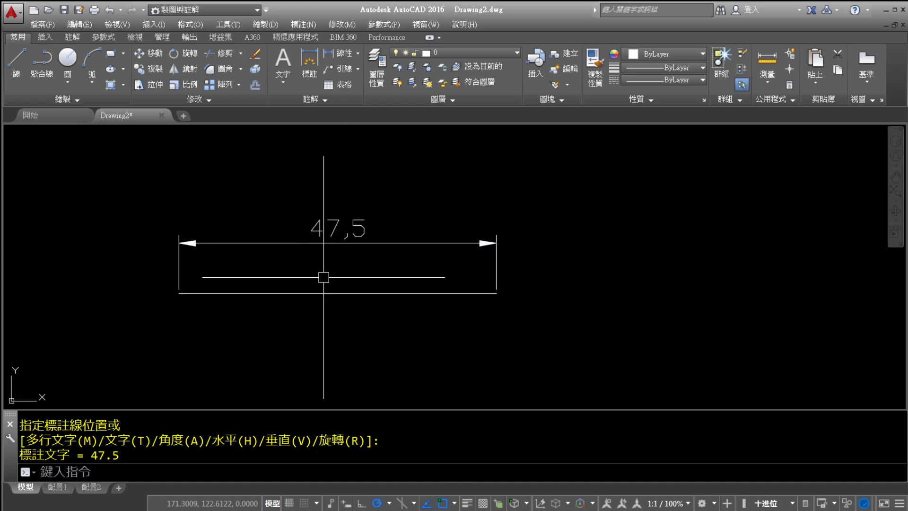
pyautogui.scroll(-1, 321, 277)
pyautogui.scroll(-3, 317, 273)
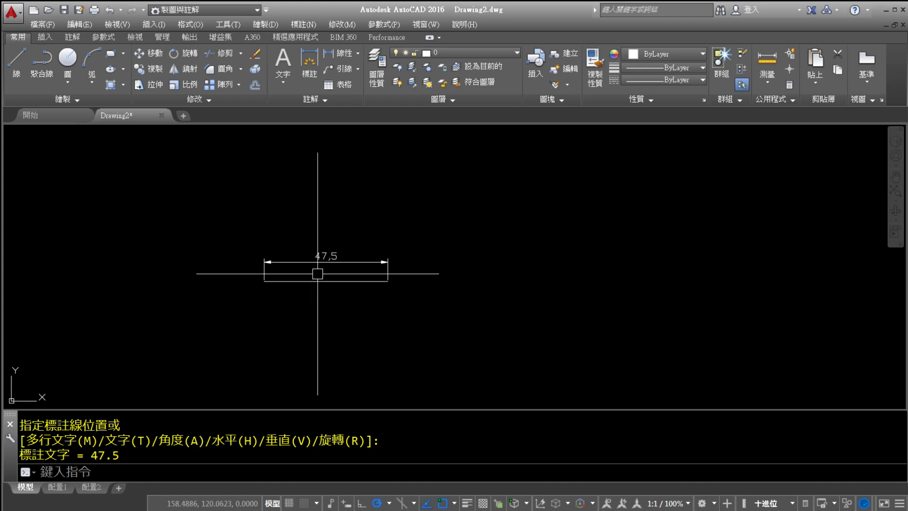
pyautogui.scroll(6, 317, 274)
pyautogui.scroll(-2, 317, 272)
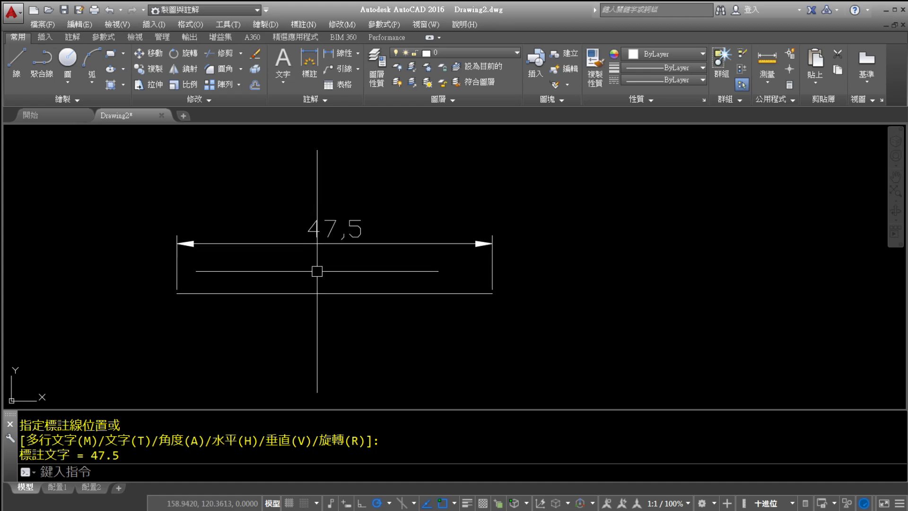
pyautogui.moveTo(386, 263); pyautogui.dragTo(296, 280, button='middle')
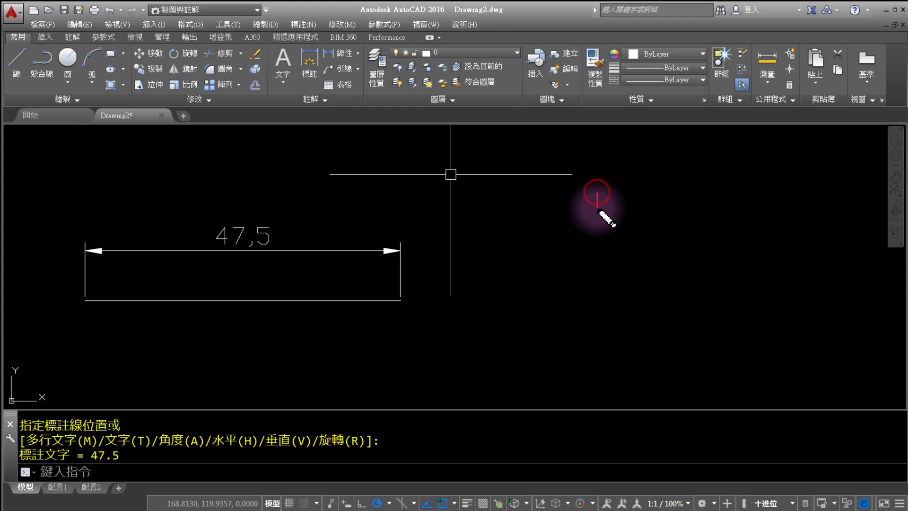
pyautogui.moveTo(597, 192); pyautogui.dragTo(597, 352)
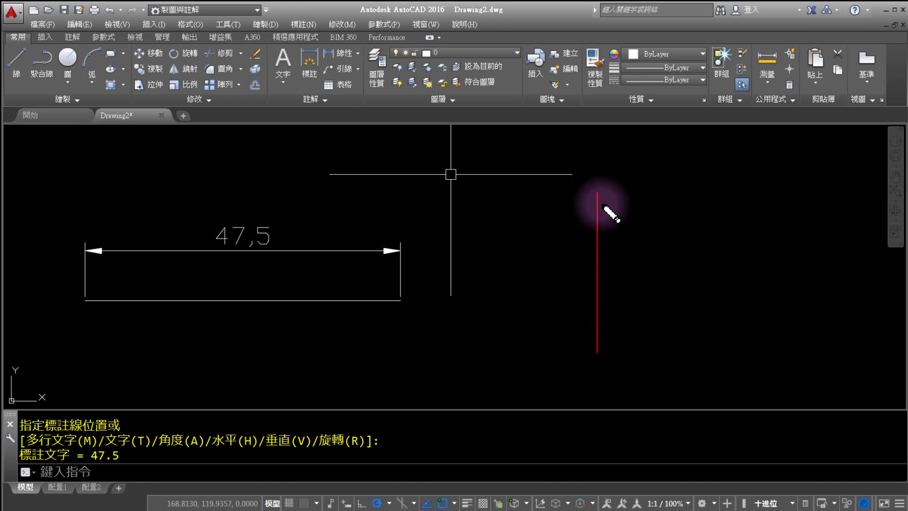
pyautogui.moveTo(596, 193); pyautogui.dragTo(580, 197)
pyautogui.moveTo(567, 188); pyautogui.dragTo(567, 203)
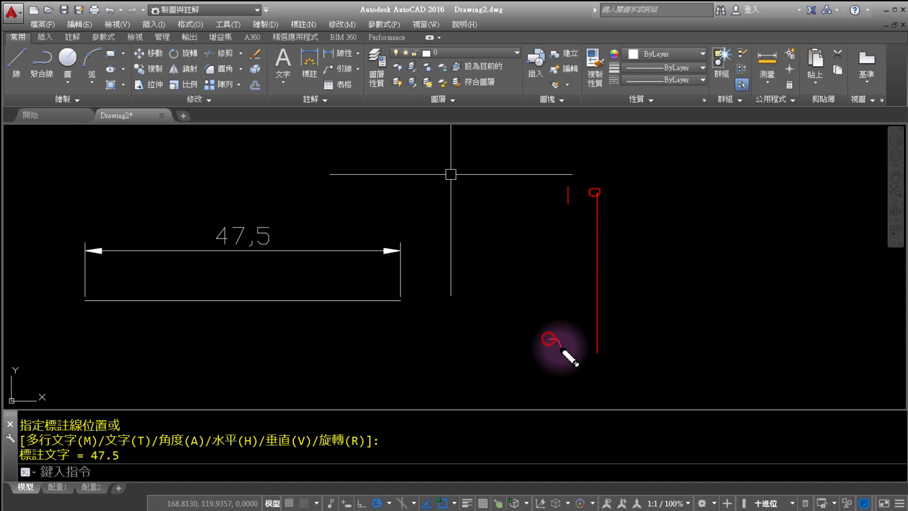
pyautogui.moveTo(548, 343); pyautogui.dragTo(565, 361)
pyautogui.moveTo(550, 401); pyautogui.dragTo(597, 441)
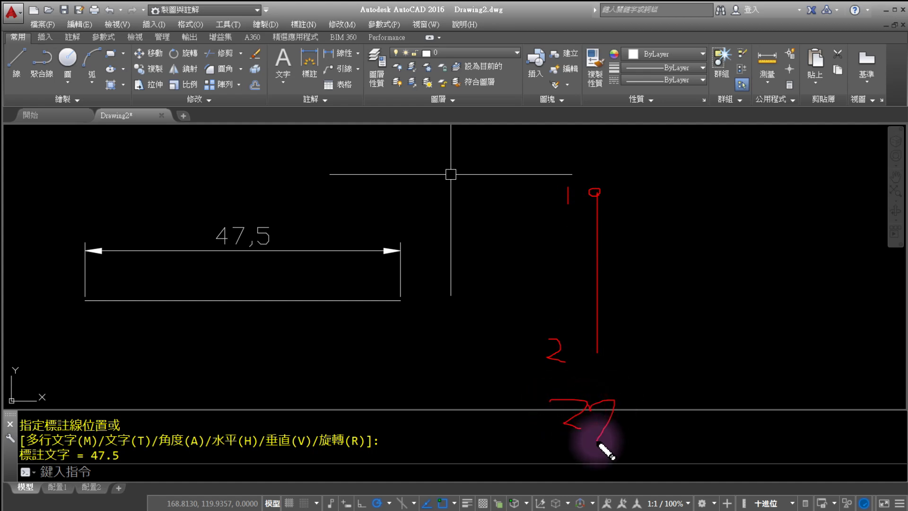
pyautogui.moveTo(615, 406); pyautogui.dragTo(638, 406)
pyautogui.moveTo(574, 316)
pyautogui.mouseDown()
pyautogui.moveTo(599, 351)
pyautogui.moveTo(614, 313)
pyautogui.mouseUp()
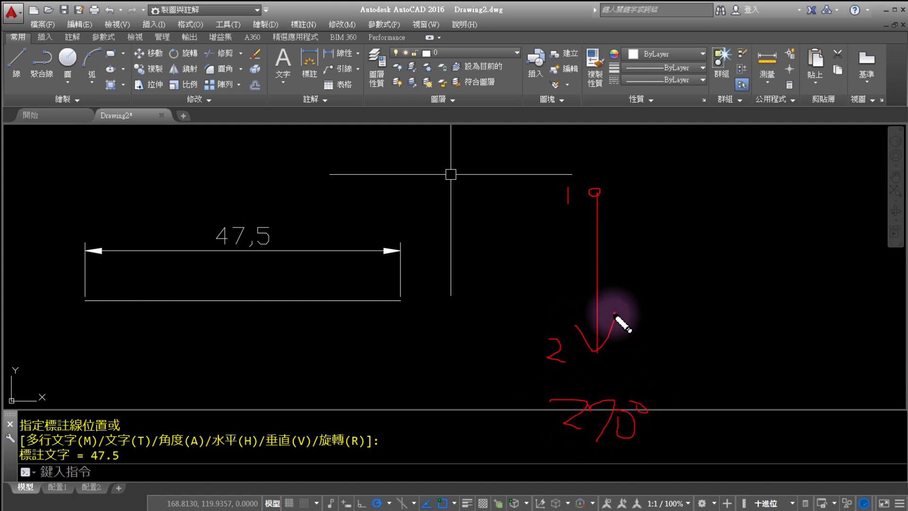
pyautogui.moveTo(608, 191); pyautogui.dragTo(754, 191)
pyautogui.moveTo(617, 350); pyautogui.dragTo(712, 351)
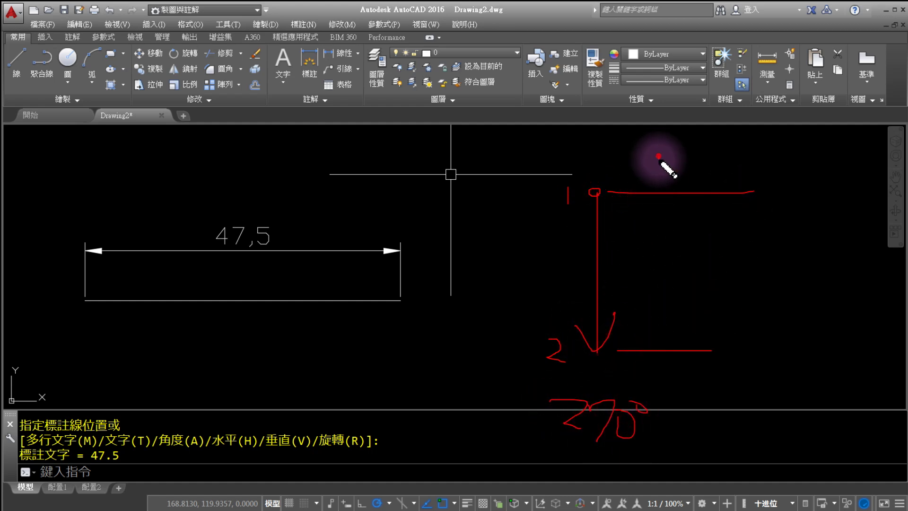
pyautogui.moveTo(659, 156)
pyautogui.mouseDown()
pyautogui.moveTo(656, 362)
pyautogui.moveTo(636, 360)
pyautogui.mouseUp()
pyautogui.moveTo(688, 166); pyautogui.dragTo(629, 221)
pyautogui.moveTo(700, 222)
pyautogui.mouseDown()
pyautogui.moveTo(696, 278)
pyautogui.moveTo(681, 293)
pyautogui.mouseUp()
pyautogui.moveTo(708, 255); pyautogui.dragTo(722, 301)
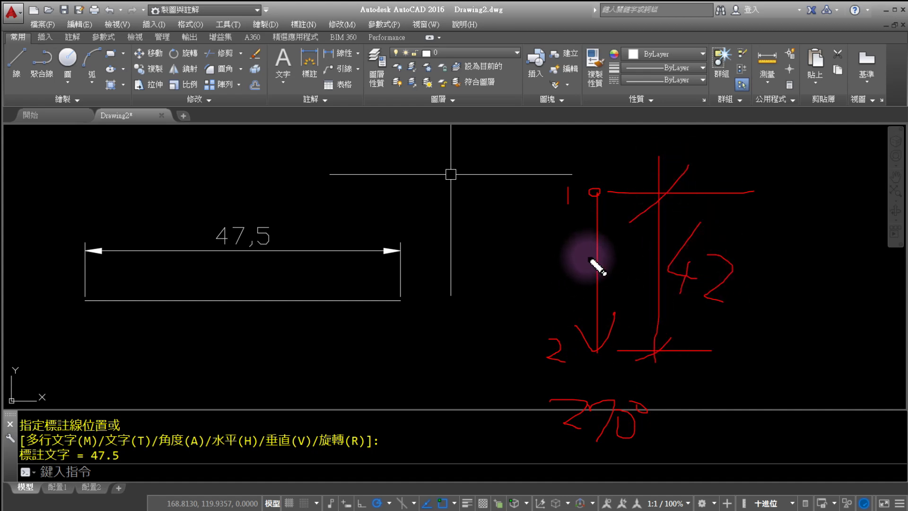
pyautogui.moveTo(587, 256)
pyautogui.mouseDown()
pyautogui.moveTo(65, 124)
pyautogui.moveTo(23, 78)
pyautogui.mouseUp()
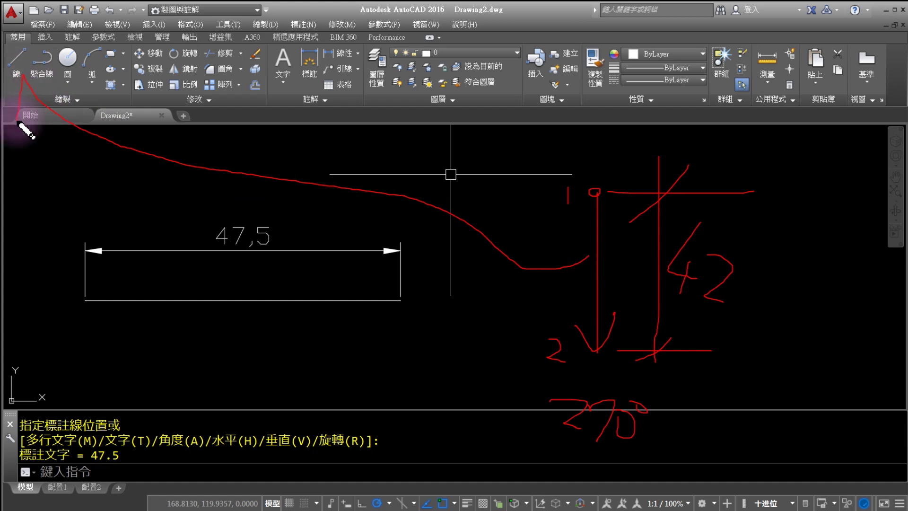
pyautogui.moveTo(17, 120); pyautogui.dragTo(22, 75)
pyautogui.moveTo(24, 78); pyautogui.dragTo(62, 79)
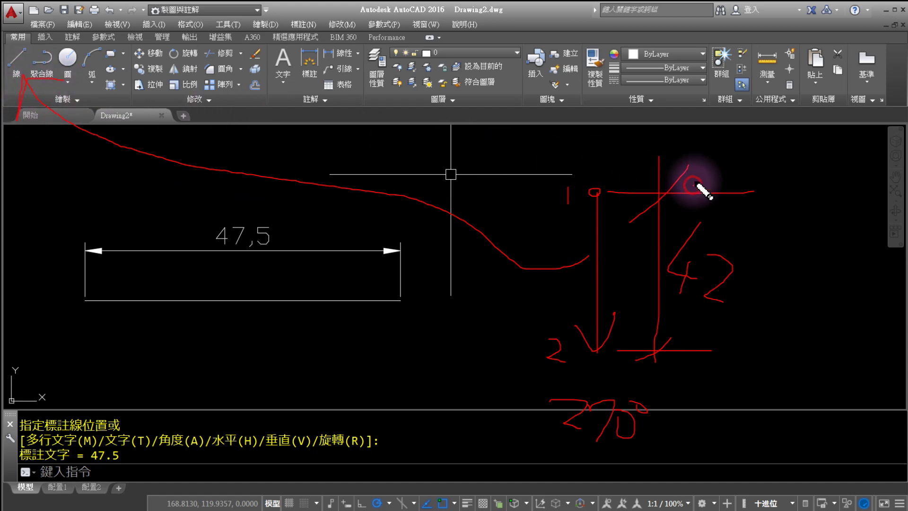
pyautogui.moveTo(695, 183)
pyautogui.mouseDown()
pyautogui.moveTo(480, 85)
pyautogui.moveTo(371, 69)
pyautogui.moveTo(382, 103)
pyautogui.mouseUp()
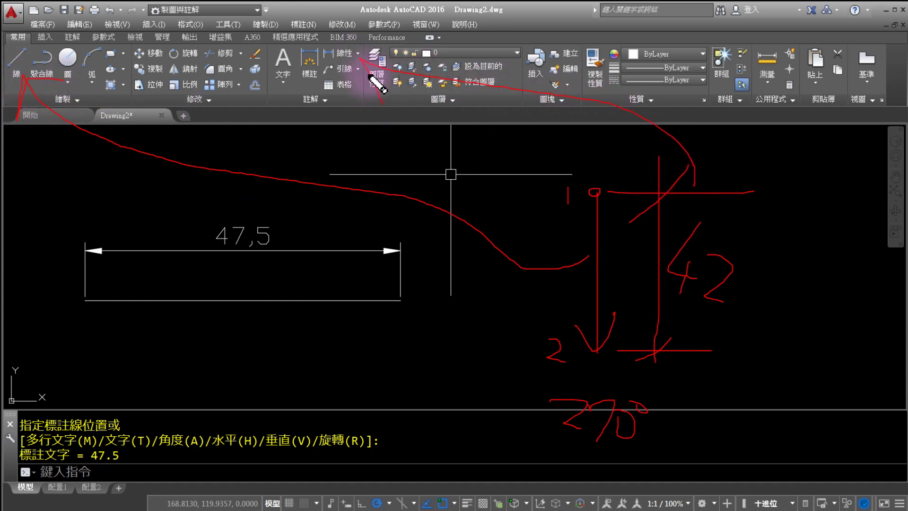
pyautogui.moveTo(361, 59); pyautogui.dragTo(396, 52)
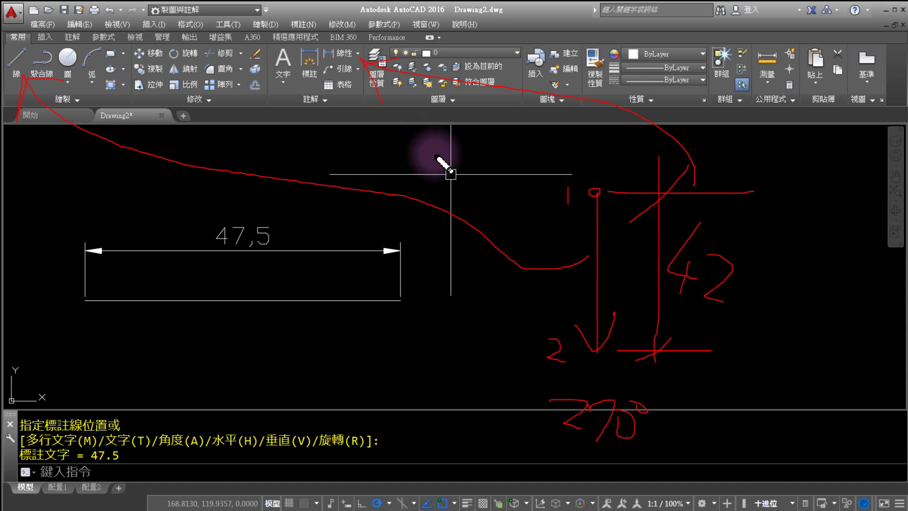
pyautogui.press('Escape')
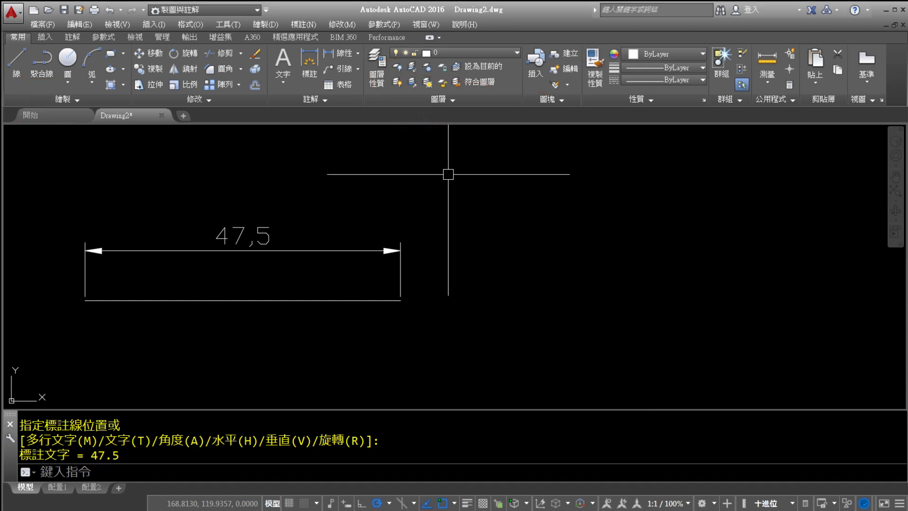
# Step: Draw a 42-unit line straight down at 270° from a point right of the 47,5 dimension
pyautogui.click(18, 71)
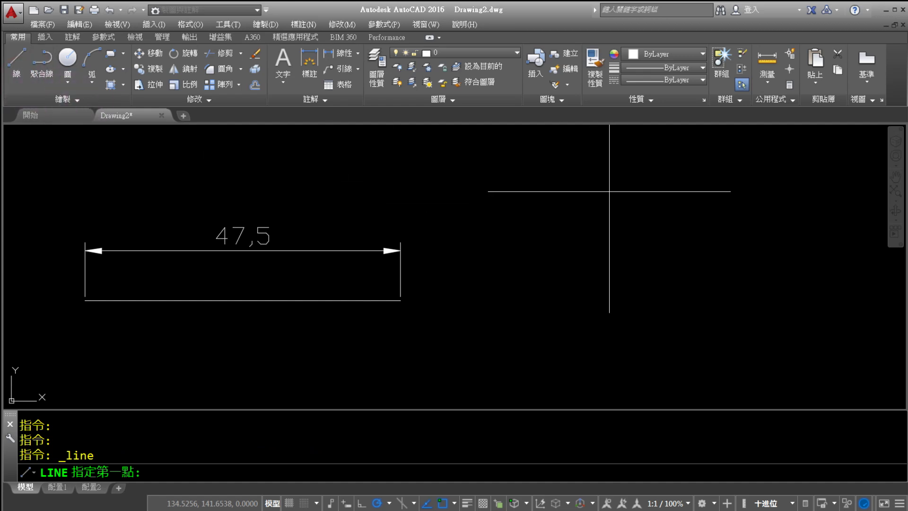
pyautogui.click(621, 199)
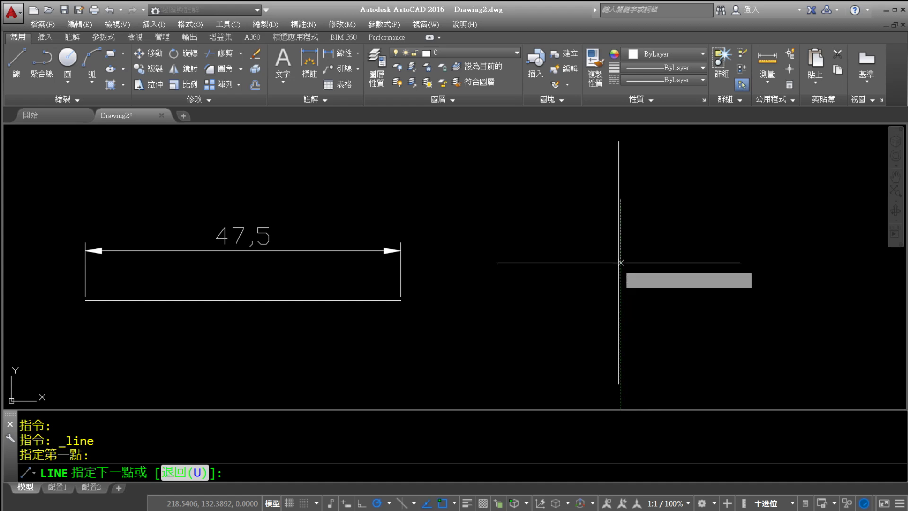
pyautogui.scroll(2, 614, 270)
pyautogui.write('42')
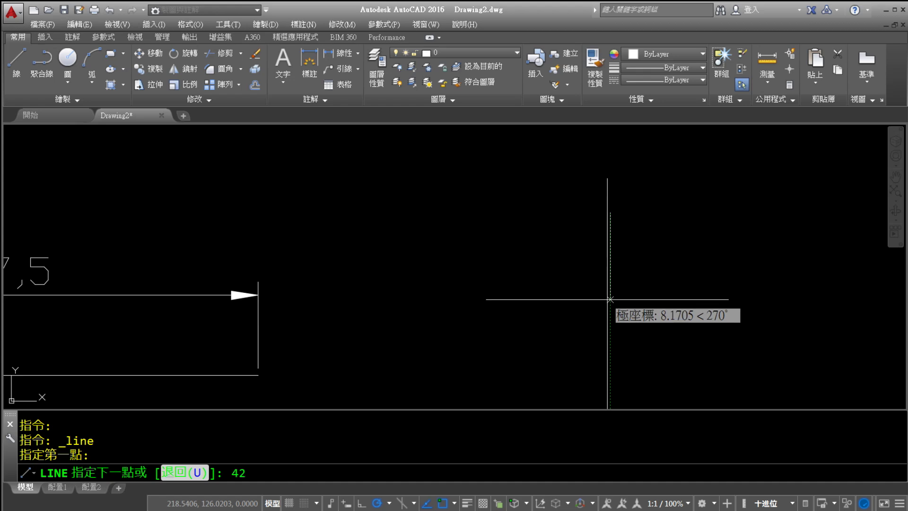
pyautogui.press('Return')
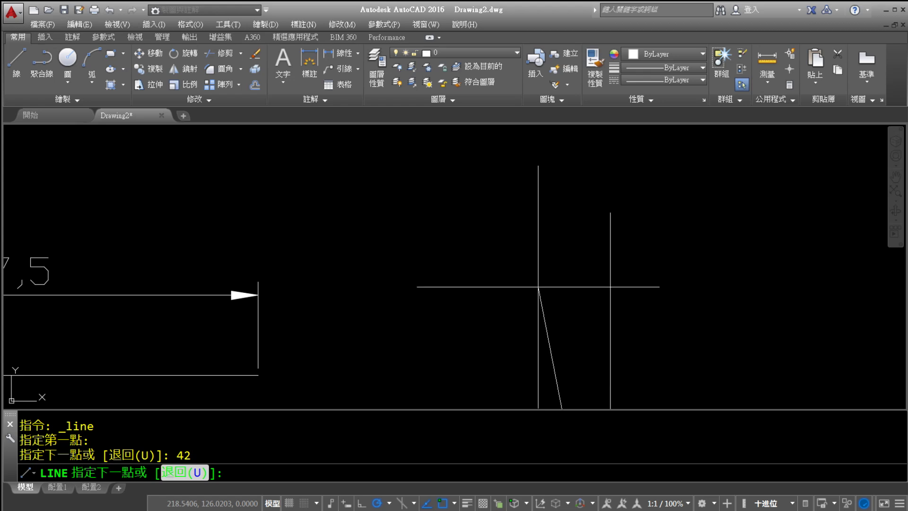
# Step: Pan and zoom to bring the new vertical line into view, then end the line command
pyautogui.scroll(-4, 538, 286)
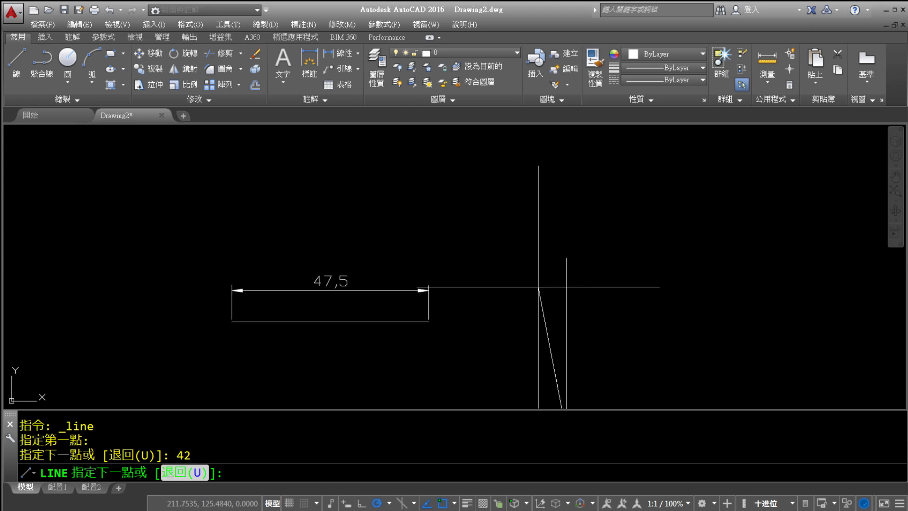
pyautogui.moveTo(538, 287); pyautogui.dragTo(464, 202, button='middle')
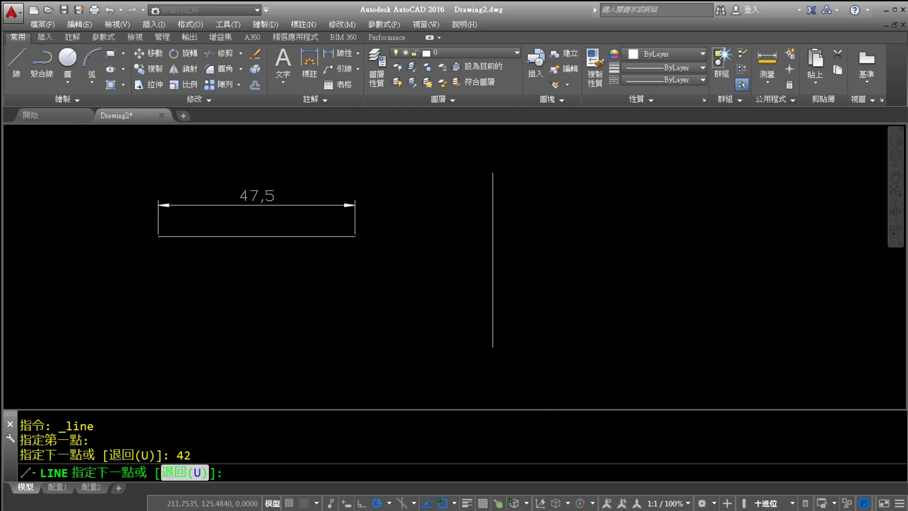
pyautogui.moveTo(449, 237)
pyautogui.mouseDown(button='middle')
pyautogui.moveTo(442, 257)
pyautogui.moveTo(435, 205)
pyautogui.moveTo(412, 276)
pyautogui.moveTo(460, 266)
pyautogui.moveTo(421, 261)
pyautogui.mouseUp(button='middle')
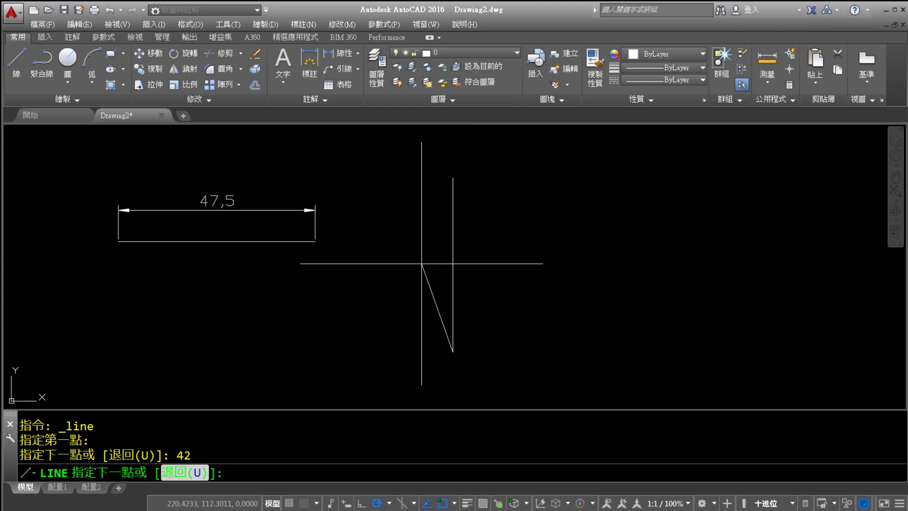
pyautogui.scroll(4, 421, 259)
pyautogui.scroll(-2, 422, 260)
pyautogui.scroll(-2, 424, 254)
pyautogui.scroll(2, 423, 253)
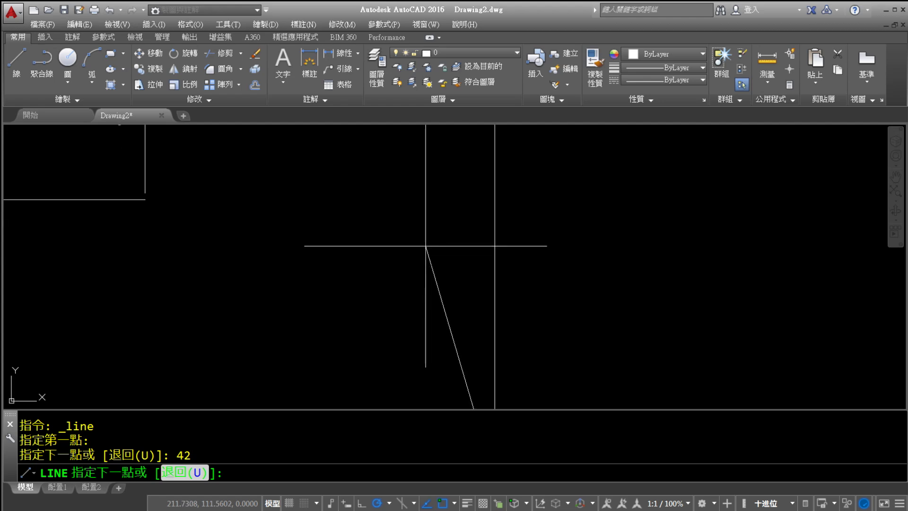
pyautogui.scroll(-2, 426, 255)
pyautogui.scroll(2, 428, 250)
pyautogui.scroll(-2, 435, 243)
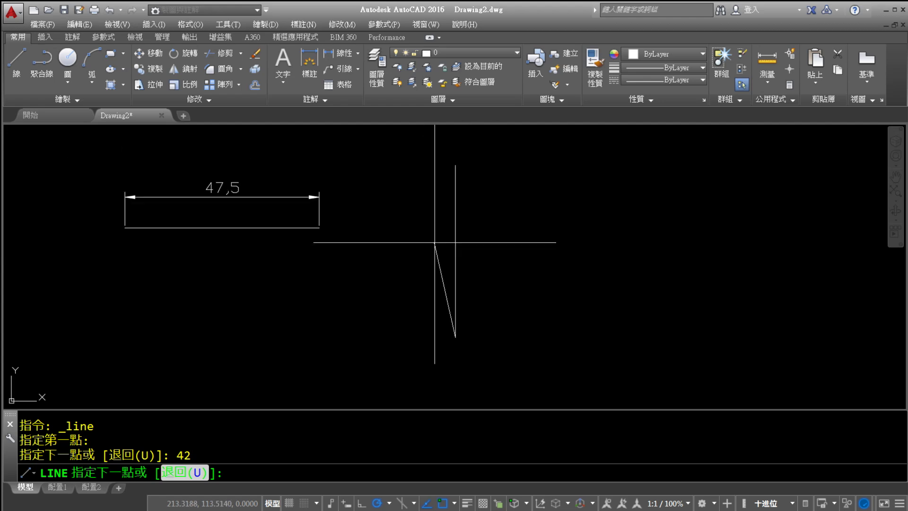
pyautogui.moveTo(429, 237); pyautogui.dragTo(471, 273, button='middle')
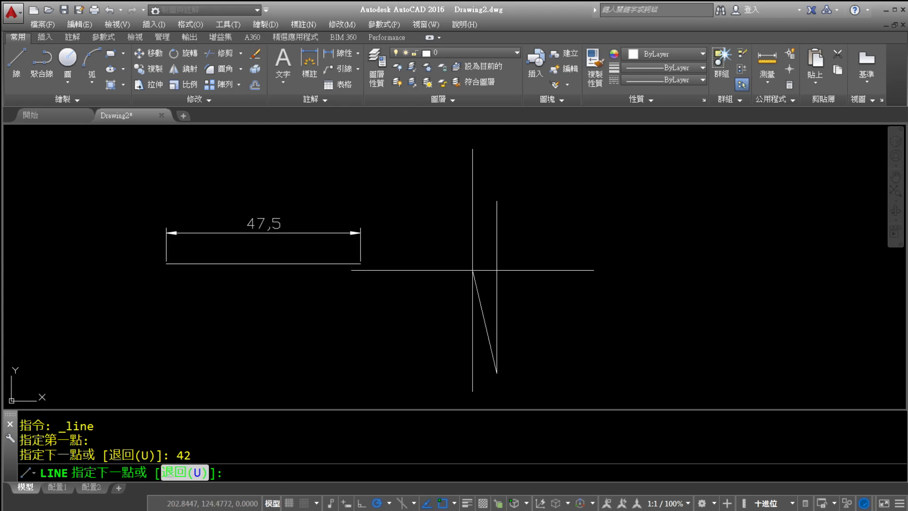
pyautogui.press('Escape')
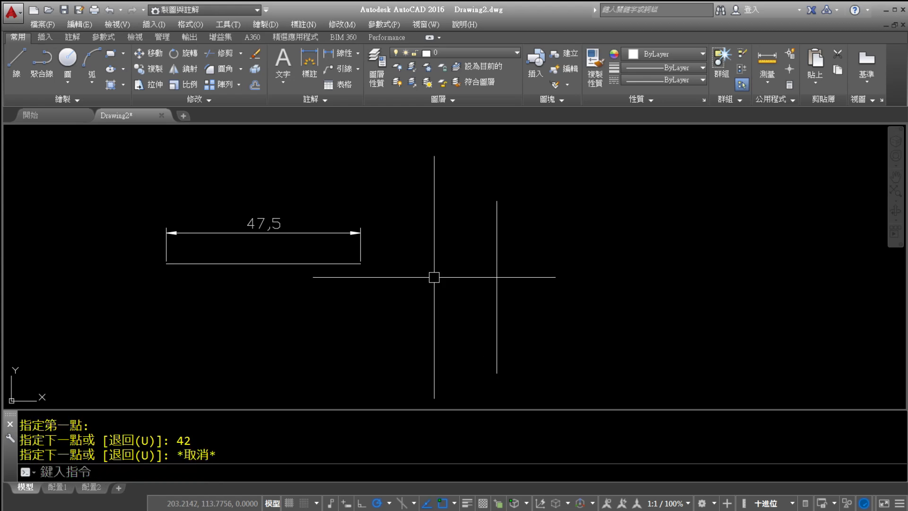
# Step: Dimension the vertical line's endpoints with a linear 42 dimension placed to its right
pyautogui.click(358, 53)
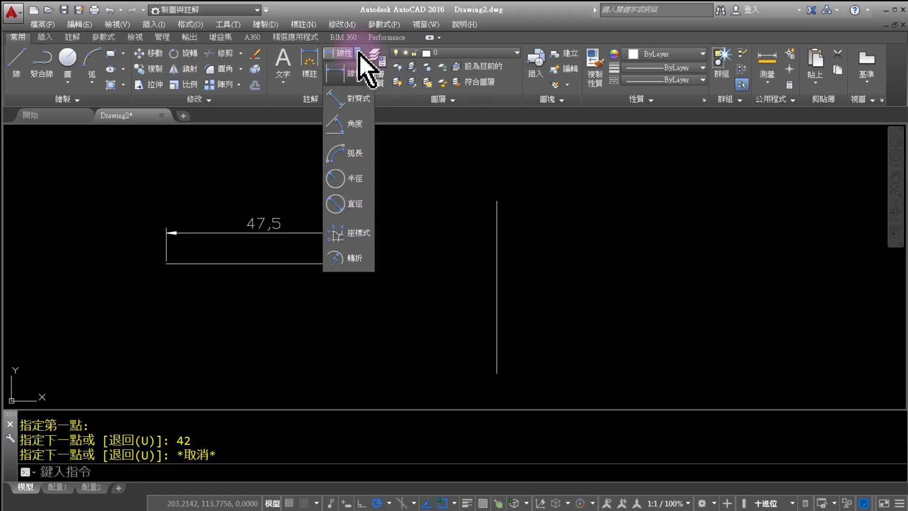
pyautogui.click(363, 77)
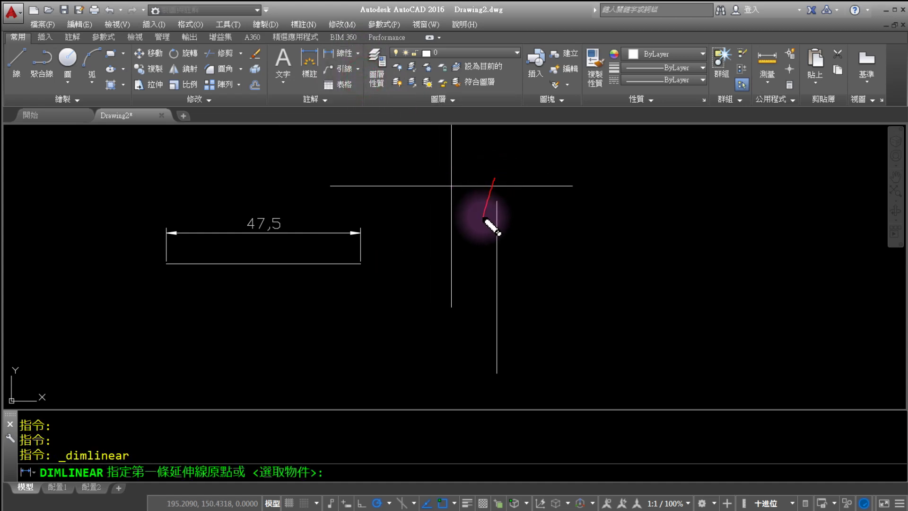
pyautogui.moveTo(473, 362); pyautogui.dragTo(491, 393)
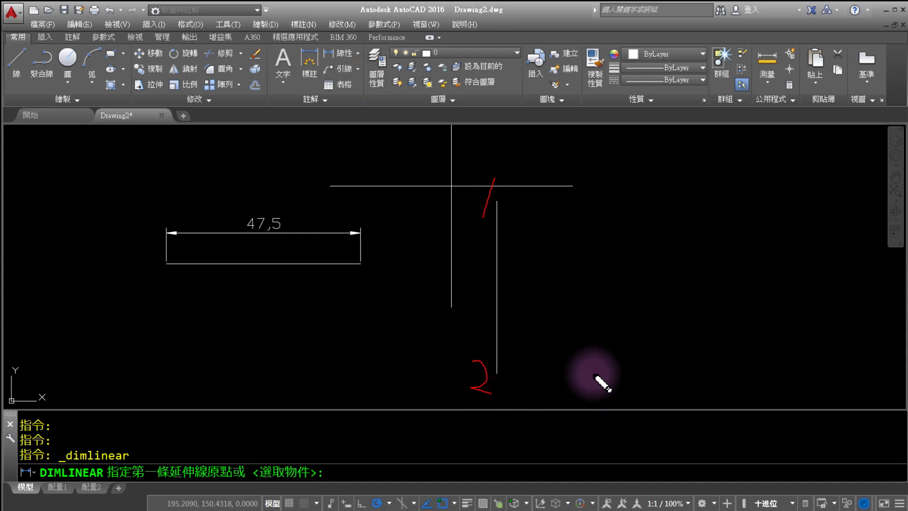
pyautogui.moveTo(592, 363); pyautogui.dragTo(592, 397)
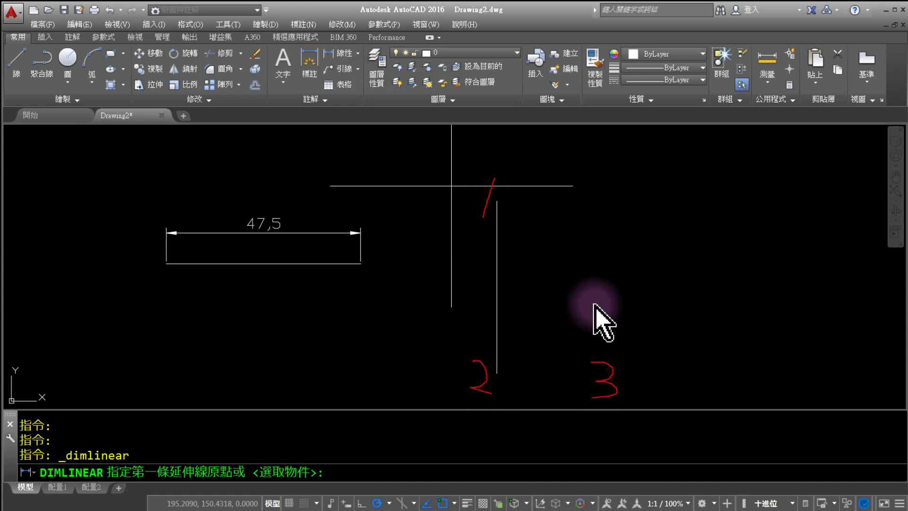
pyautogui.press('Escape')
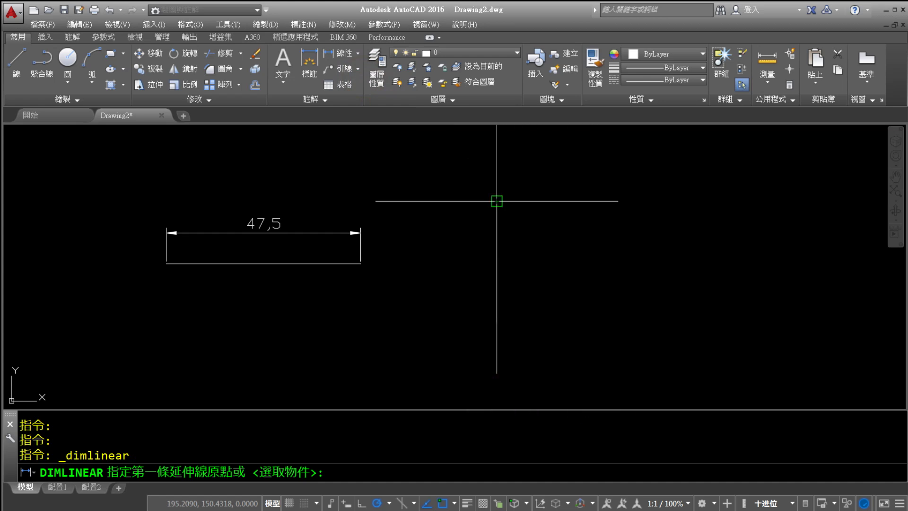
pyautogui.click(496, 201)
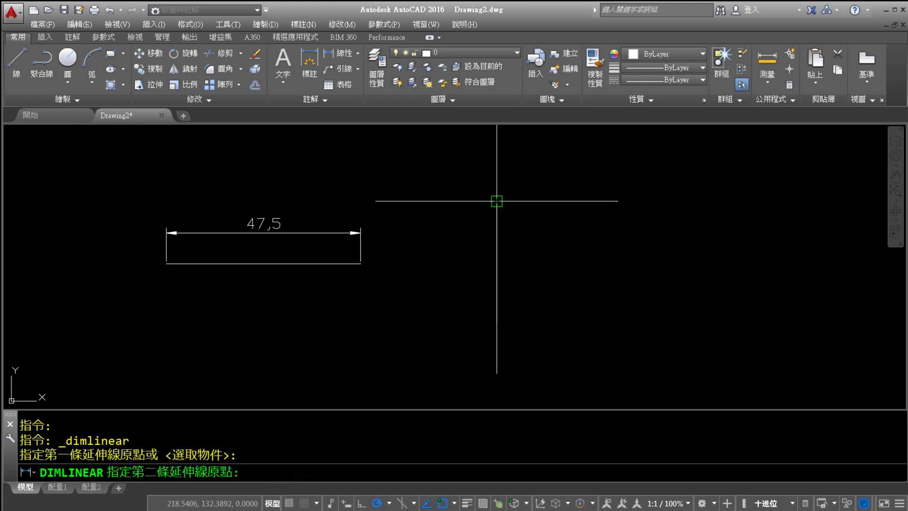
pyautogui.click(496, 373)
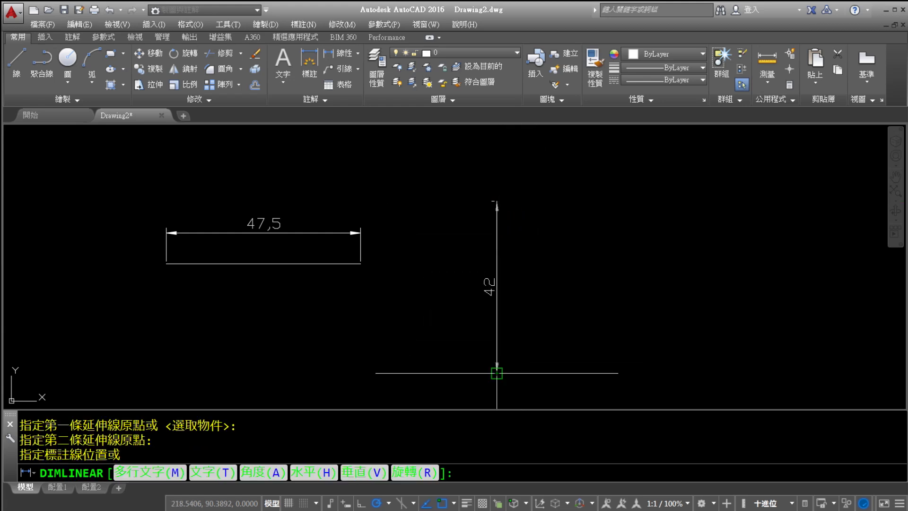
pyautogui.click(558, 367)
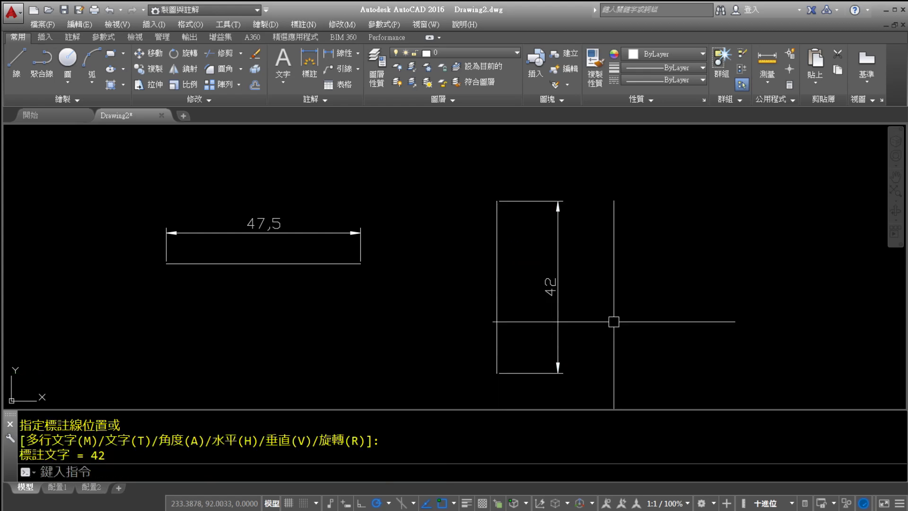
# Step: Pan and zoom to recentre the view on both the 47,5 and 42 dimensions
pyautogui.moveTo(482, 233); pyautogui.dragTo(489, 179)
pyautogui.moveTo(474, 334); pyautogui.dragTo(495, 373)
pyautogui.moveTo(574, 353)
pyautogui.mouseDown()
pyautogui.moveTo(595, 375)
pyautogui.moveTo(567, 392)
pyautogui.mouseUp()
pyautogui.scroll(-2, 425, 304)
pyautogui.moveTo(426, 304)
pyautogui.mouseDown(button='middle')
pyautogui.moveTo(521, 296)
pyautogui.moveTo(541, 253)
pyautogui.mouseUp(button='middle')
pyautogui.scroll(3, 503, 275)
pyautogui.scroll(-2, 541, 252)
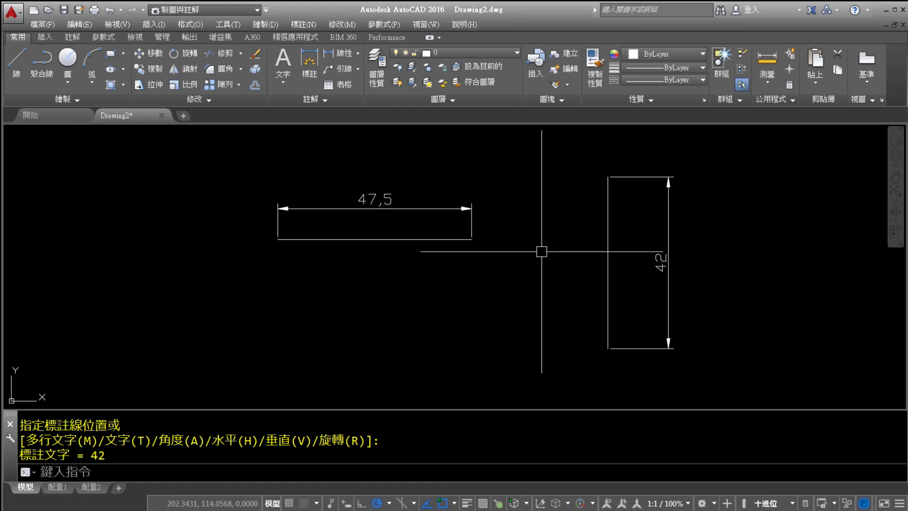
pyautogui.moveTo(542, 251)
pyautogui.mouseDown(button='middle')
pyautogui.moveTo(458, 239)
pyautogui.moveTo(527, 305)
pyautogui.moveTo(553, 262)
pyautogui.mouseUp(button='middle')
pyautogui.scroll(4, 554, 251)
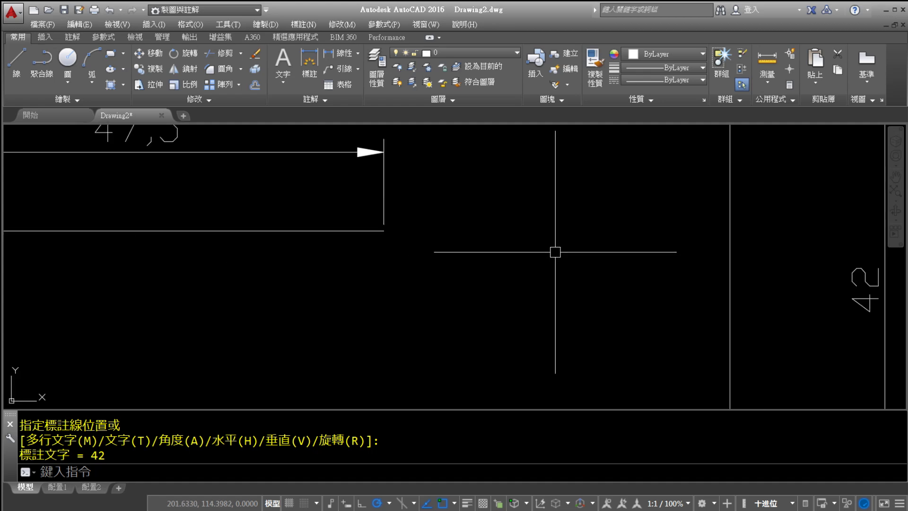
pyautogui.scroll(-2, 556, 256)
pyautogui.scroll(-2, 555, 262)
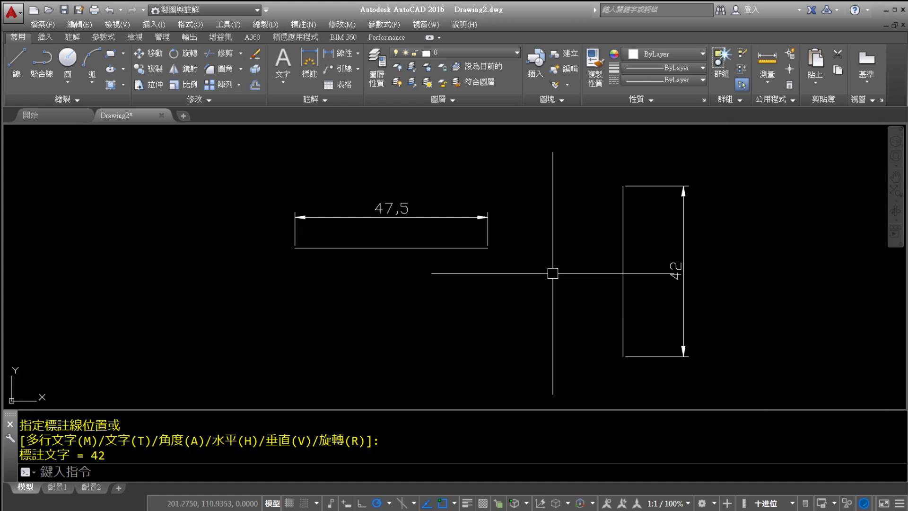
pyautogui.moveTo(553, 271); pyautogui.dragTo(538, 270, button='middle')
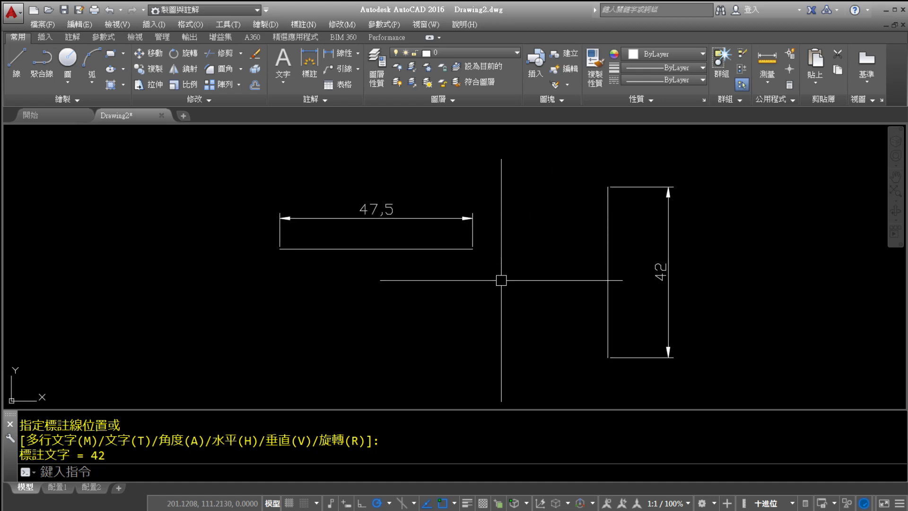
pyautogui.moveTo(472, 352)
pyautogui.mouseDown()
pyautogui.moveTo(559, 350)
pyautogui.moveTo(486, 387)
pyautogui.mouseUp()
pyautogui.moveTo(521, 261); pyautogui.dragTo(501, 289)
pyautogui.moveTo(510, 216); pyautogui.dragTo(569, 173)
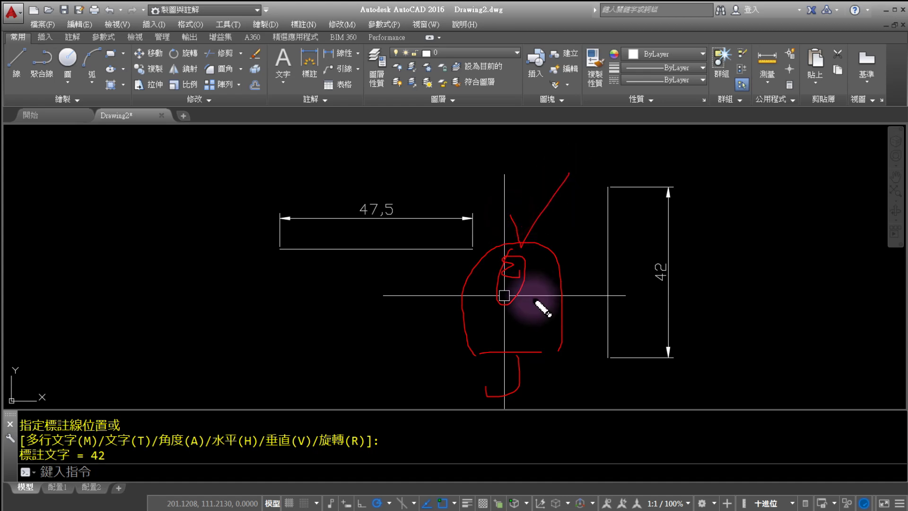
pyautogui.press('Escape')
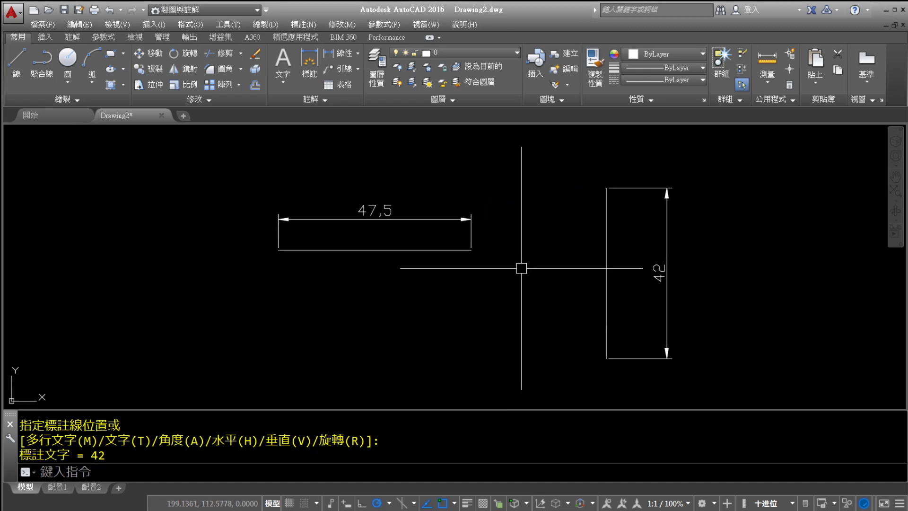